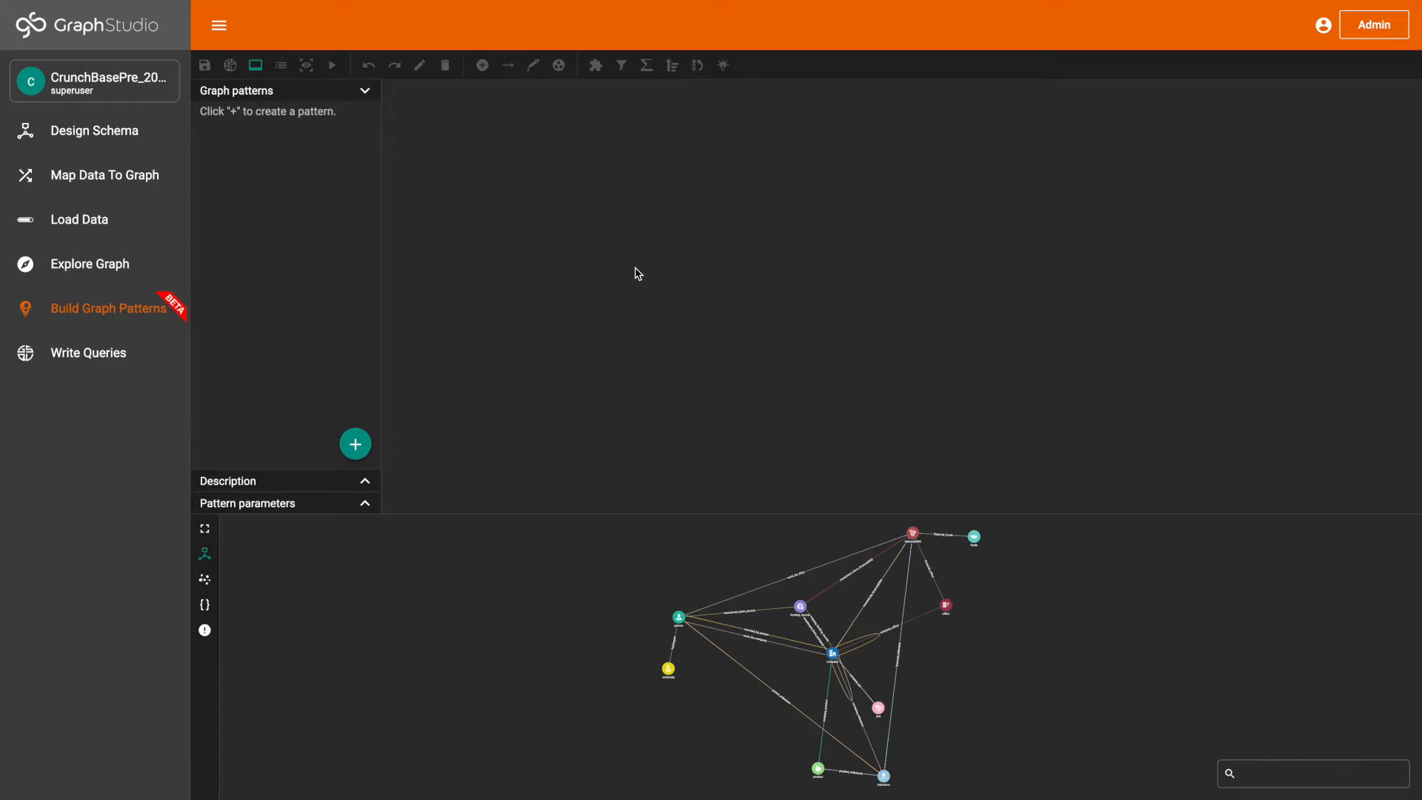
Create a graph pattern named test with the description "Find the products of the top 10 companies with the highest IPO valuations, before they did their IPO".
{"action": "left_click", "coordinate": [356, 444]}
{"action": "type", "text": "test"}
{"action": "left_click", "coordinate": [335, 154]}
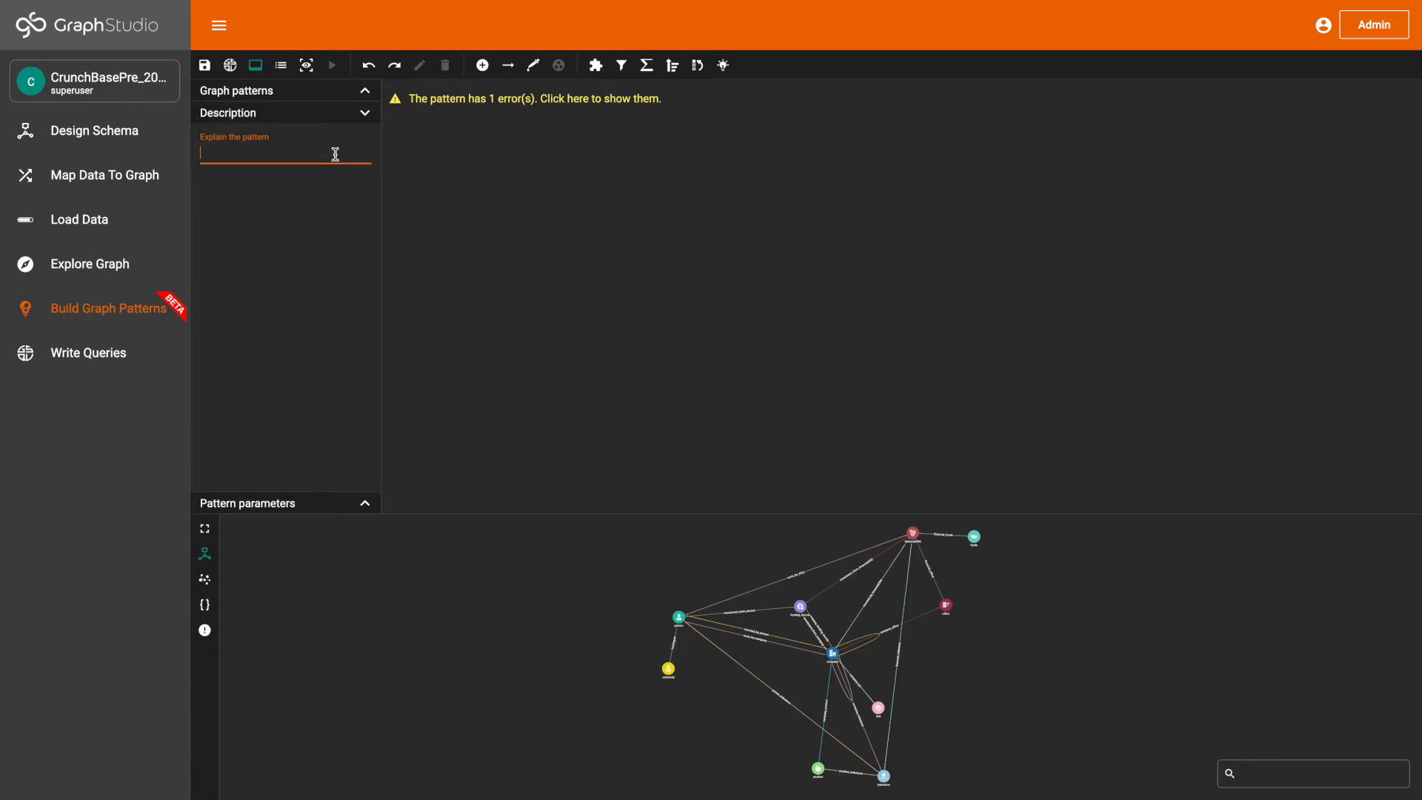
{"action": "type", "text": "Find the products of the to"}
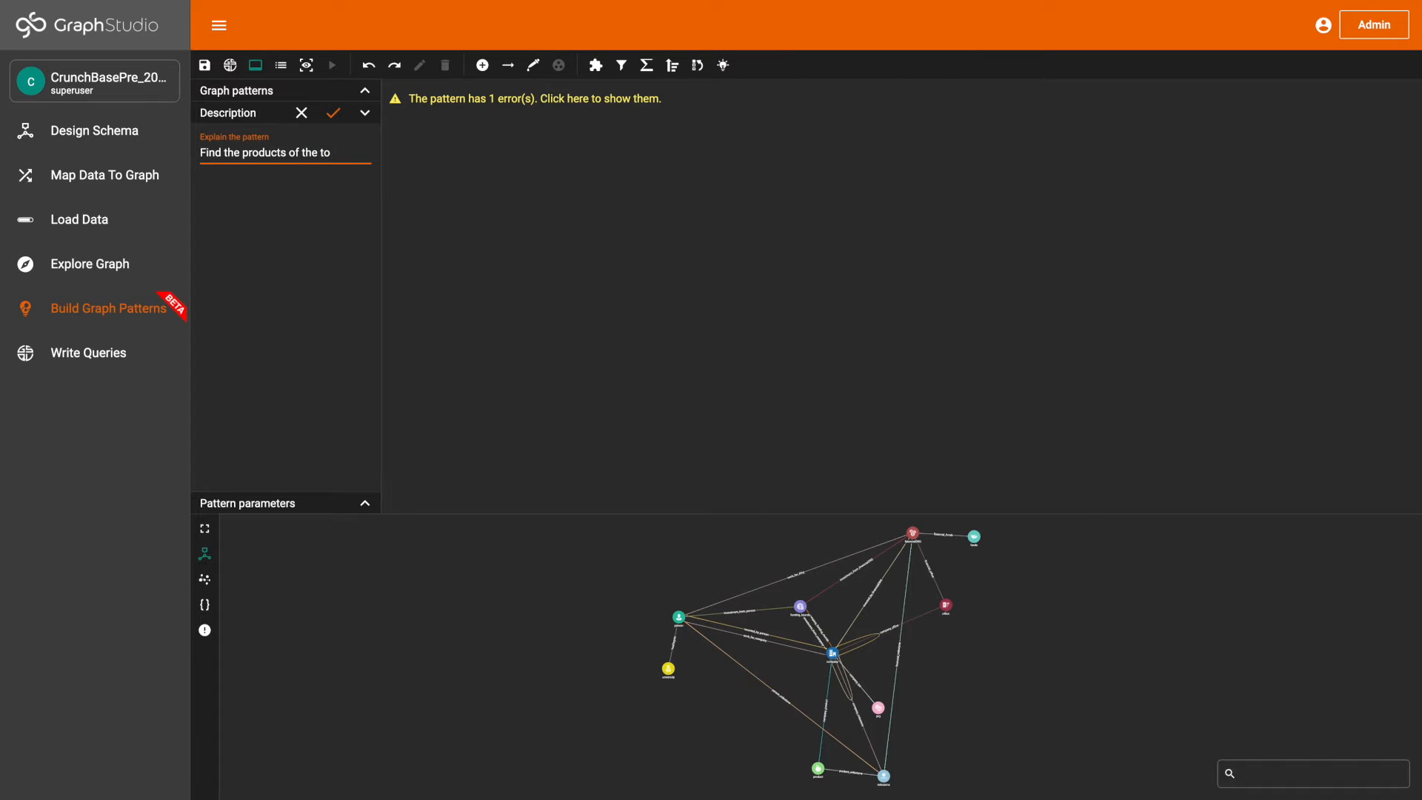
{"action": "type", "text": "p 10 compa"}
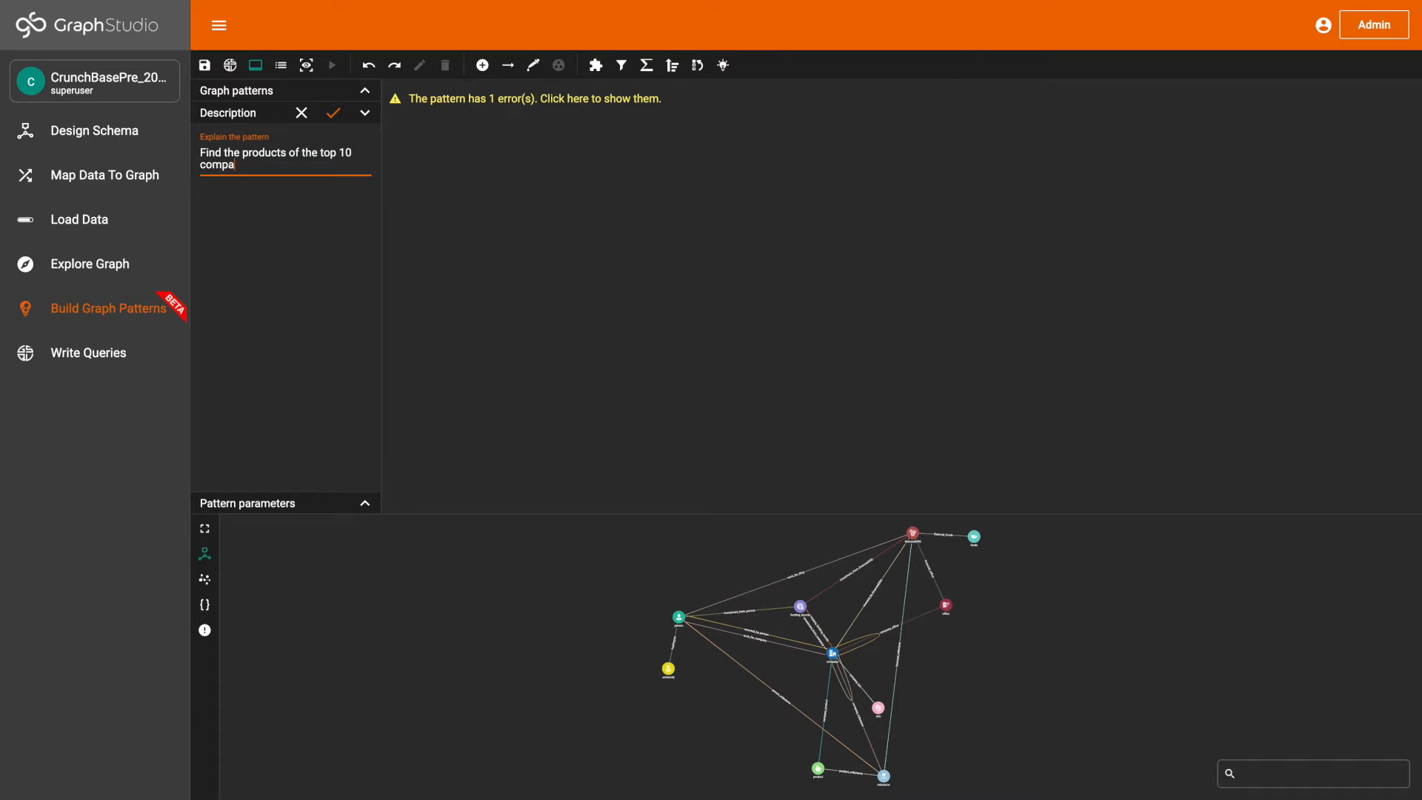
{"action": "type", "text": "nies with the highest IPO valuations"}
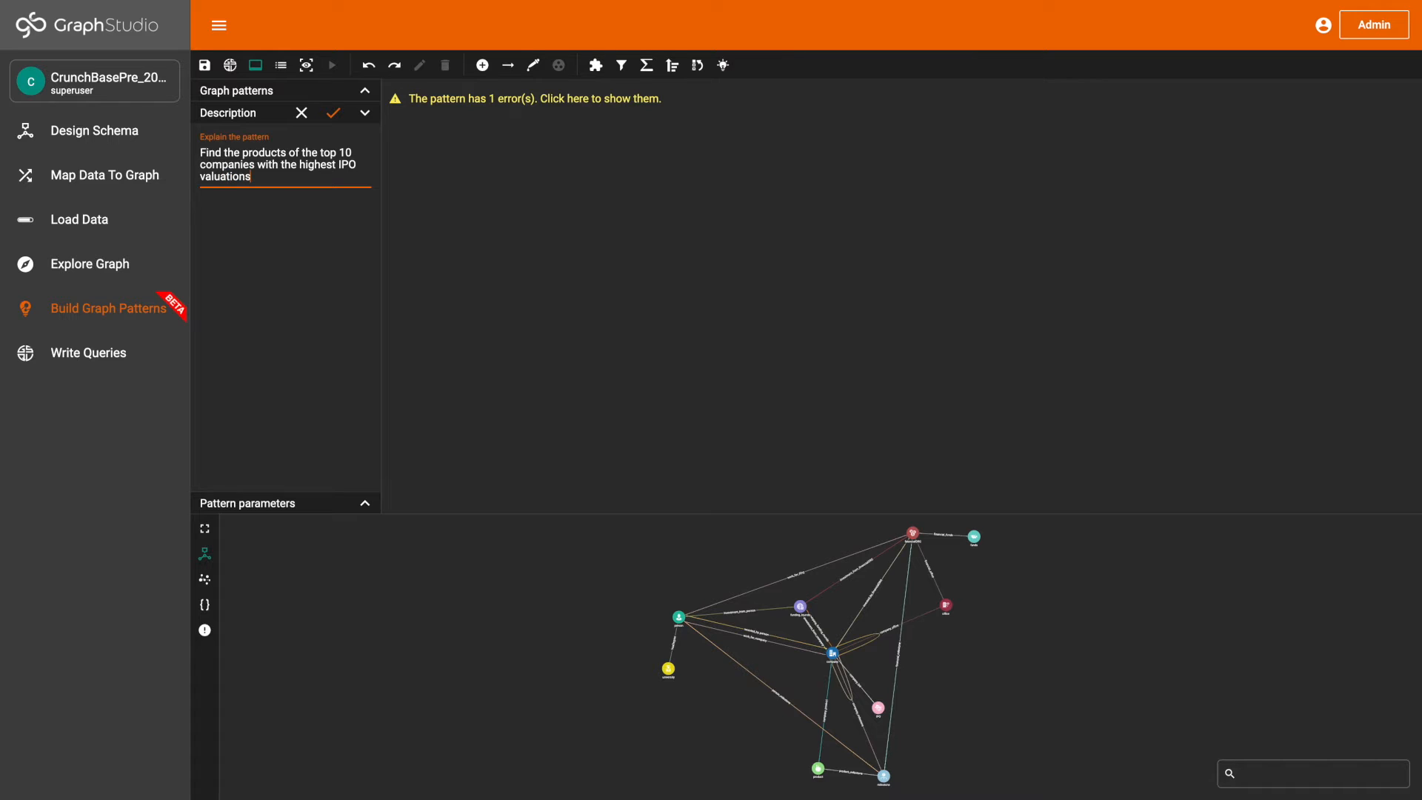
{"action": "type", "text": ", before they did their O"}
{"action": "key", "text": "BackSpace"}
{"action": "type", "text": "I"}
{"action": "key", "text": "BackSpace"}
{"action": "type", "text": "IPO"}
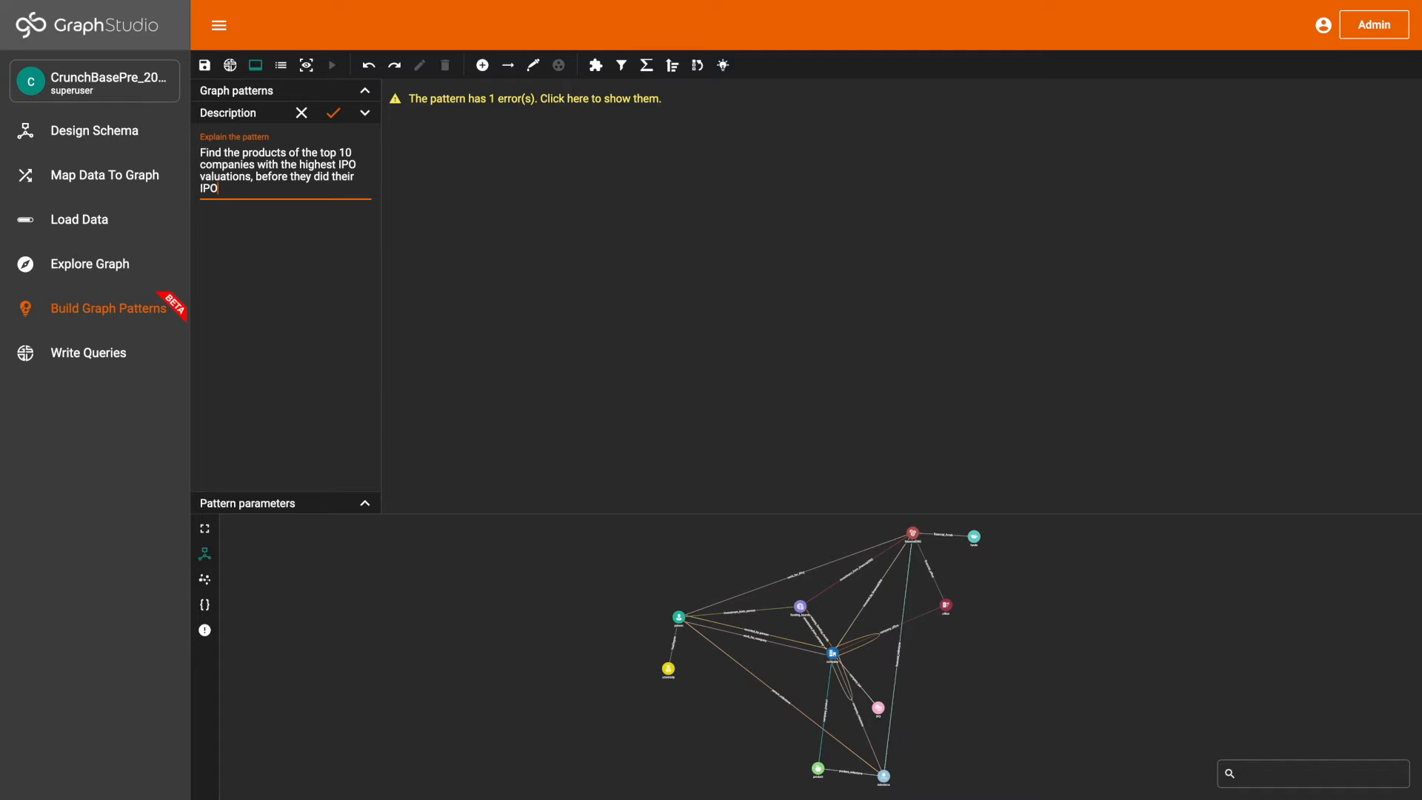
{"action": "left_click", "coordinate": [335, 114]}
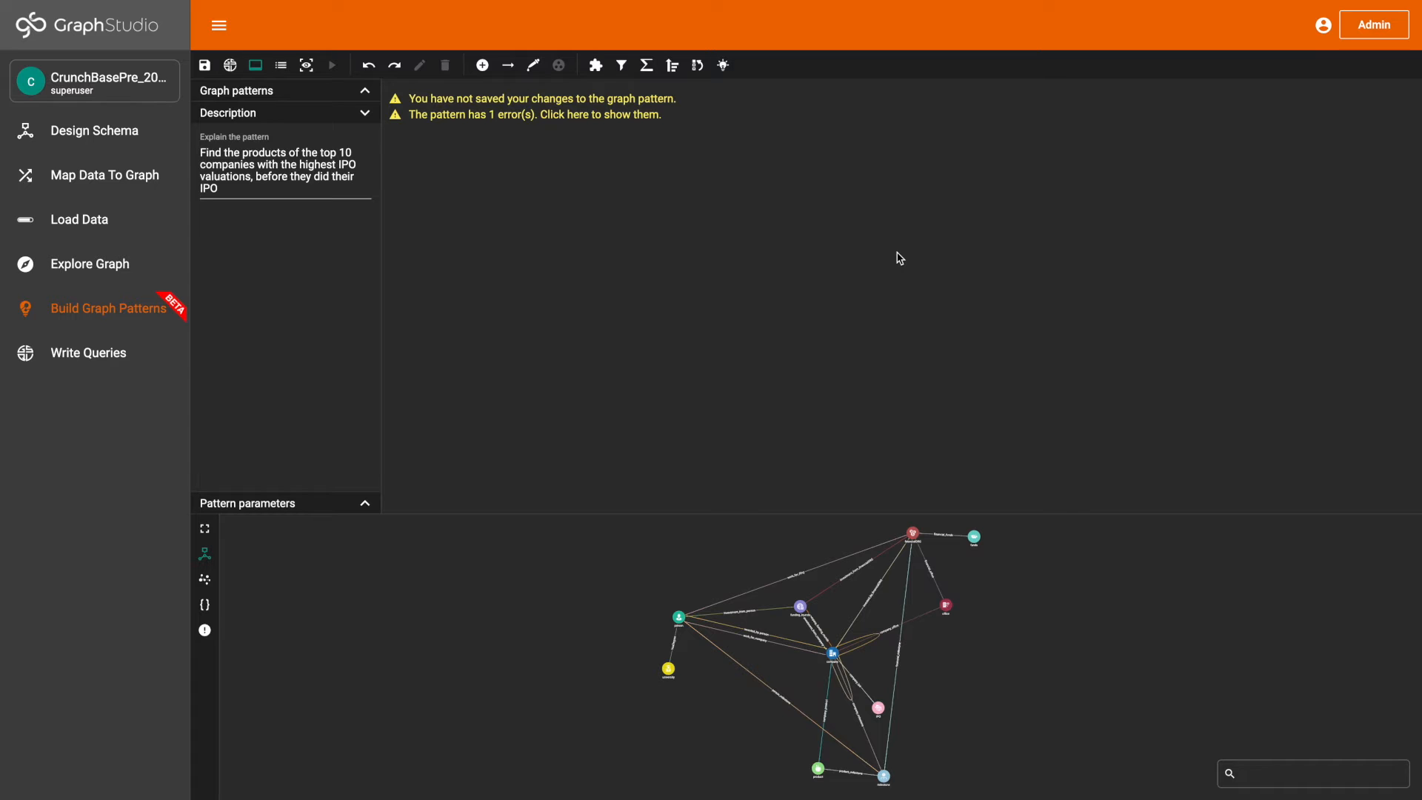
Examine the enlarged schema for the IPO vertex's attributes and the edges linking IPO, company and product.
{"action": "left_click", "coordinate": [204, 528]}
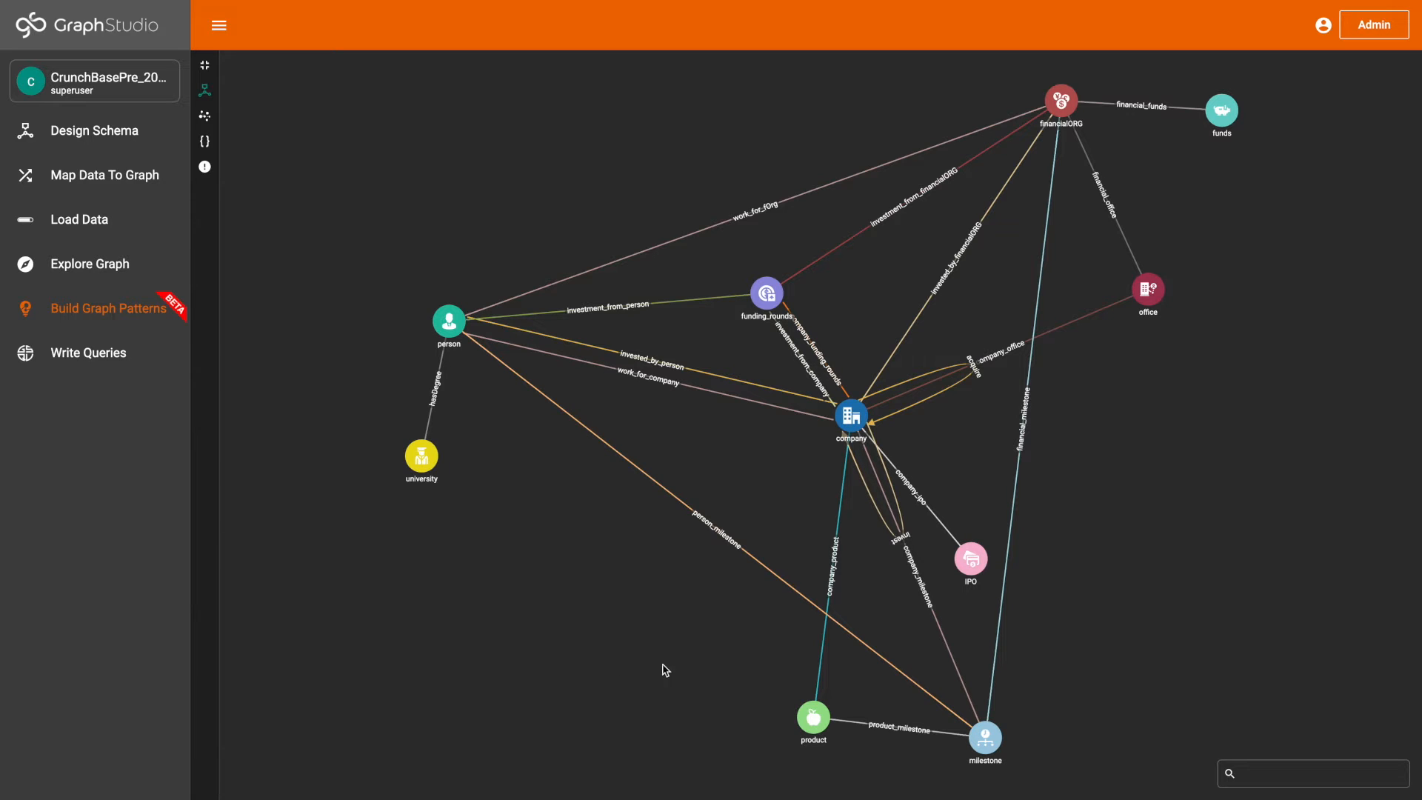
{"action": "mouse_move", "coordinate": [969, 572]}
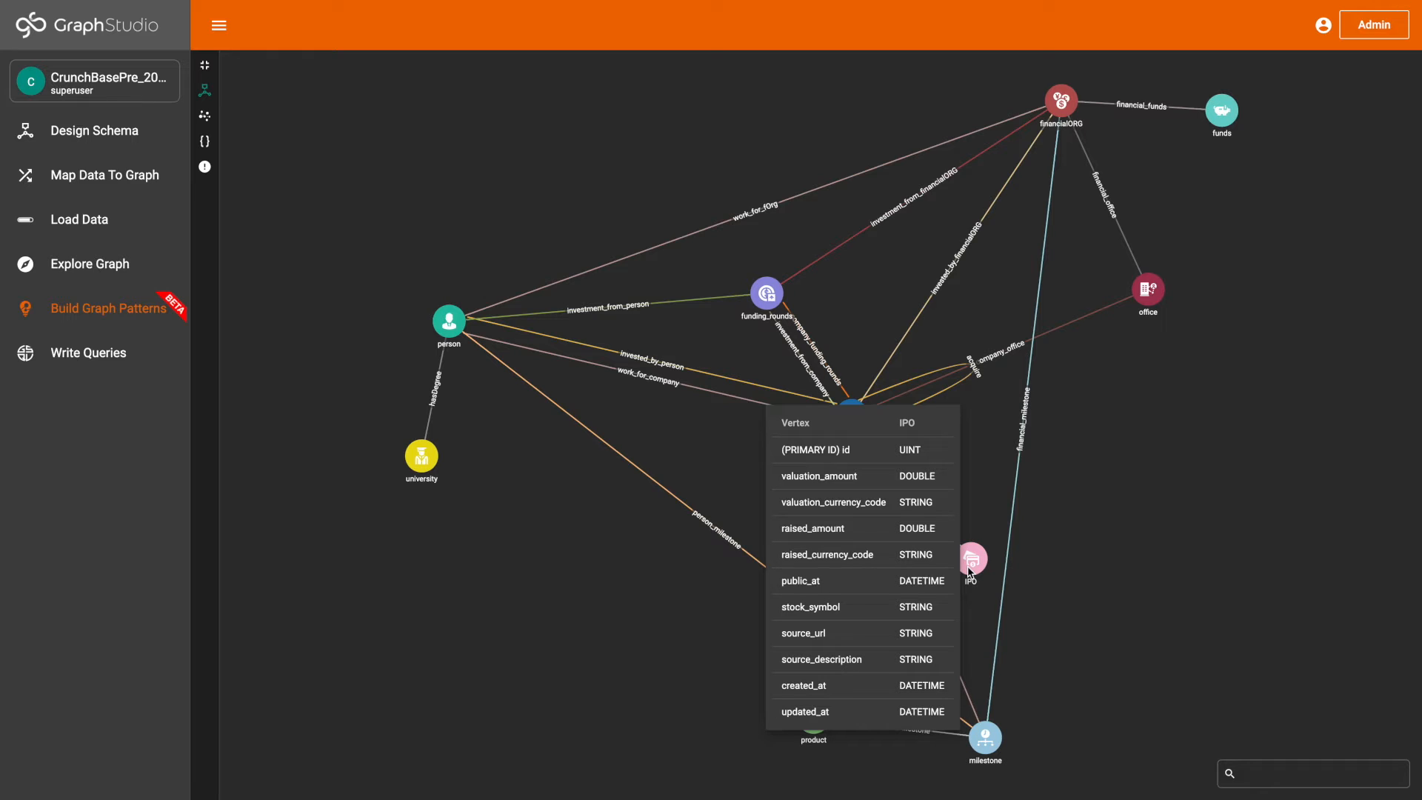
{"action": "mouse_move", "coordinate": [852, 430]}
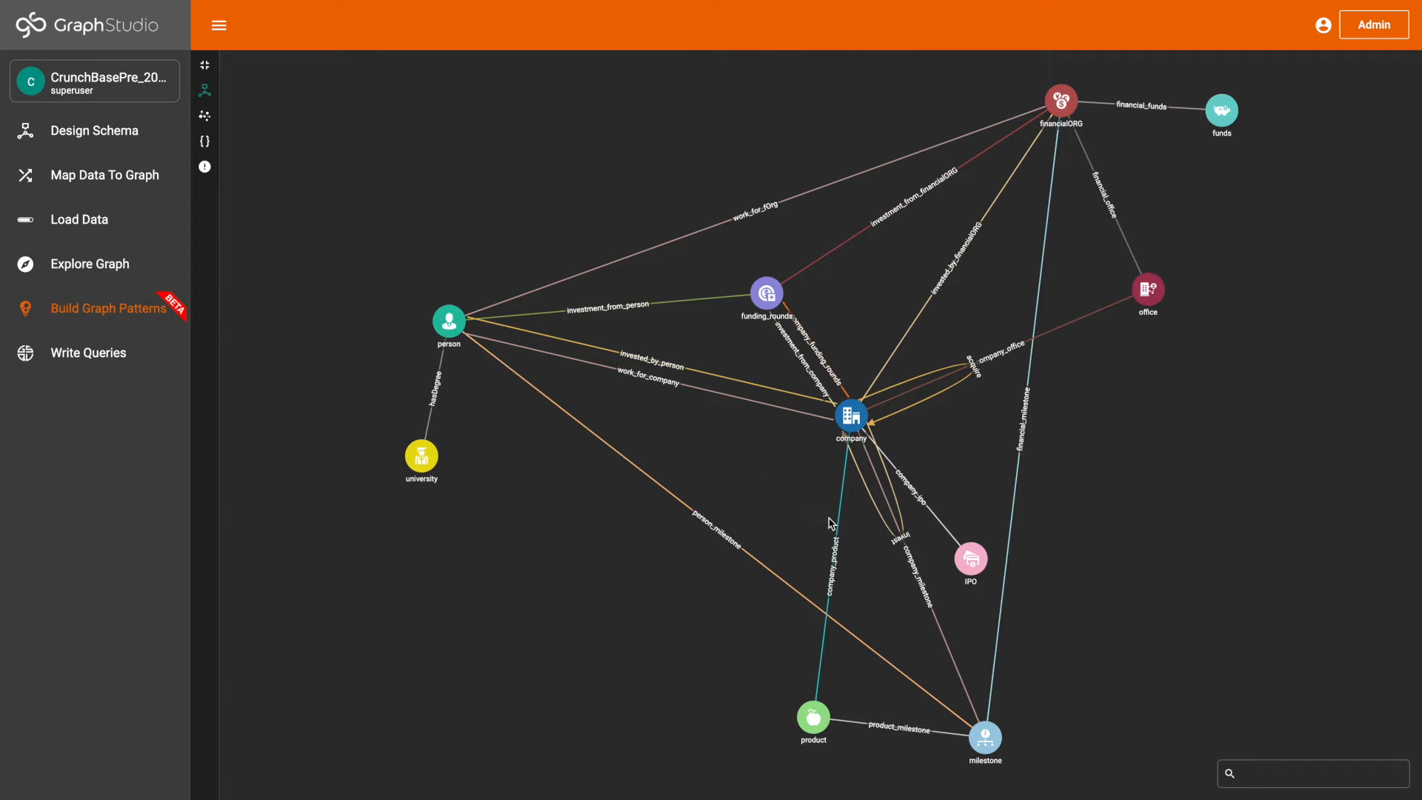
{"action": "mouse_move", "coordinate": [840, 531]}
{"action": "left_click", "coordinate": [205, 66]}
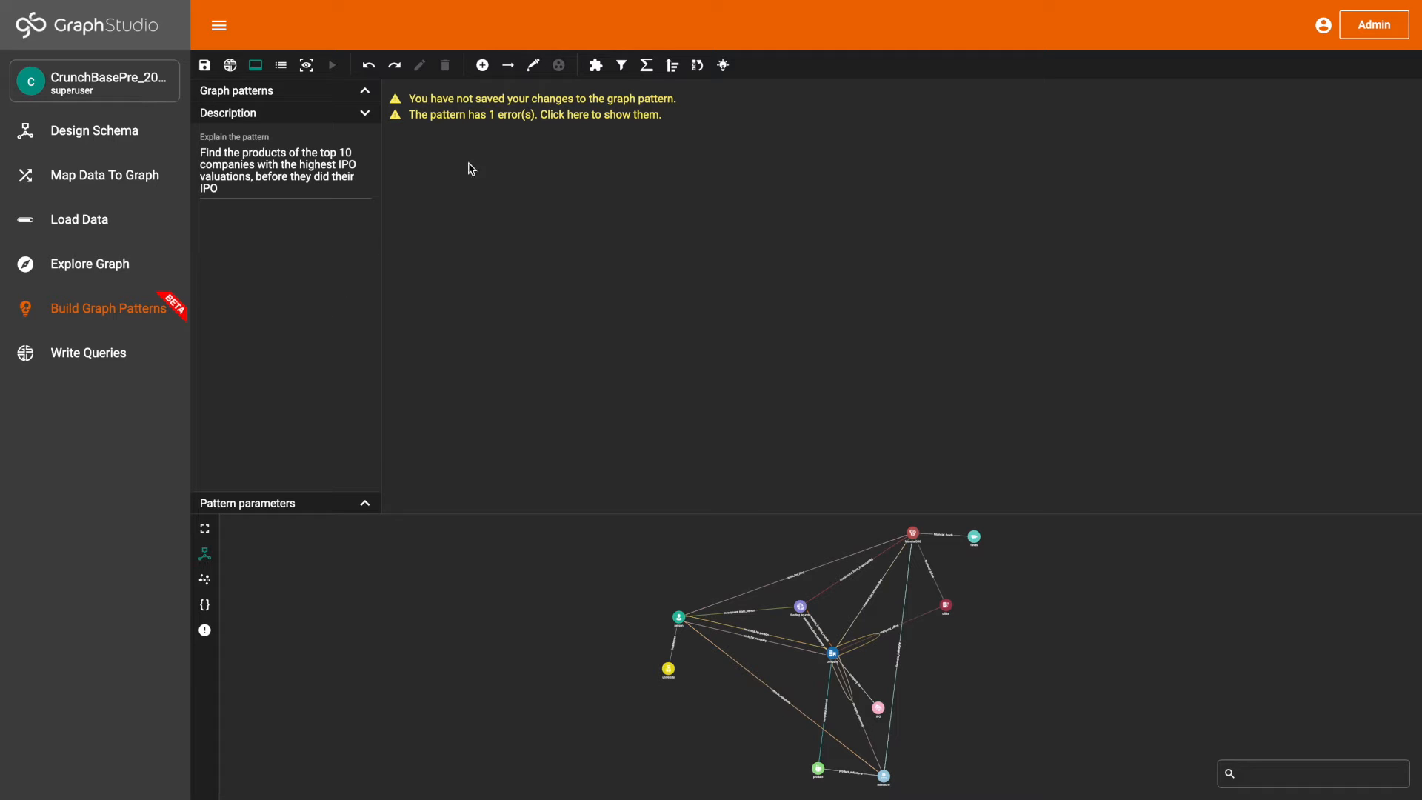
Build a path from IPO to company to product with the company_ipo and company_product edges, aligning the product vertex with the others.
{"action": "left_click", "coordinate": [533, 66]}
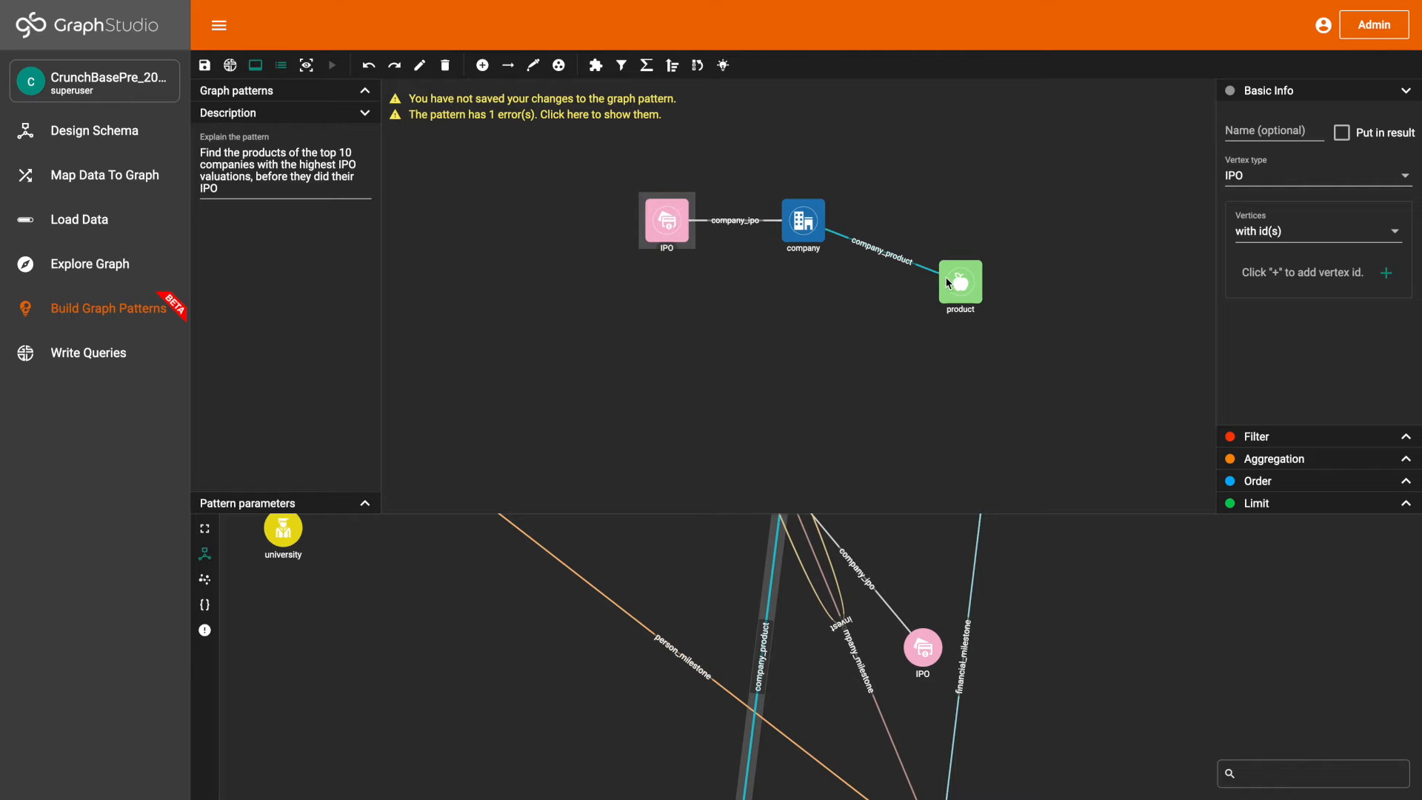
{"action": "left_click_drag", "start_coordinate": [950, 283], "coordinate": [933, 223]}
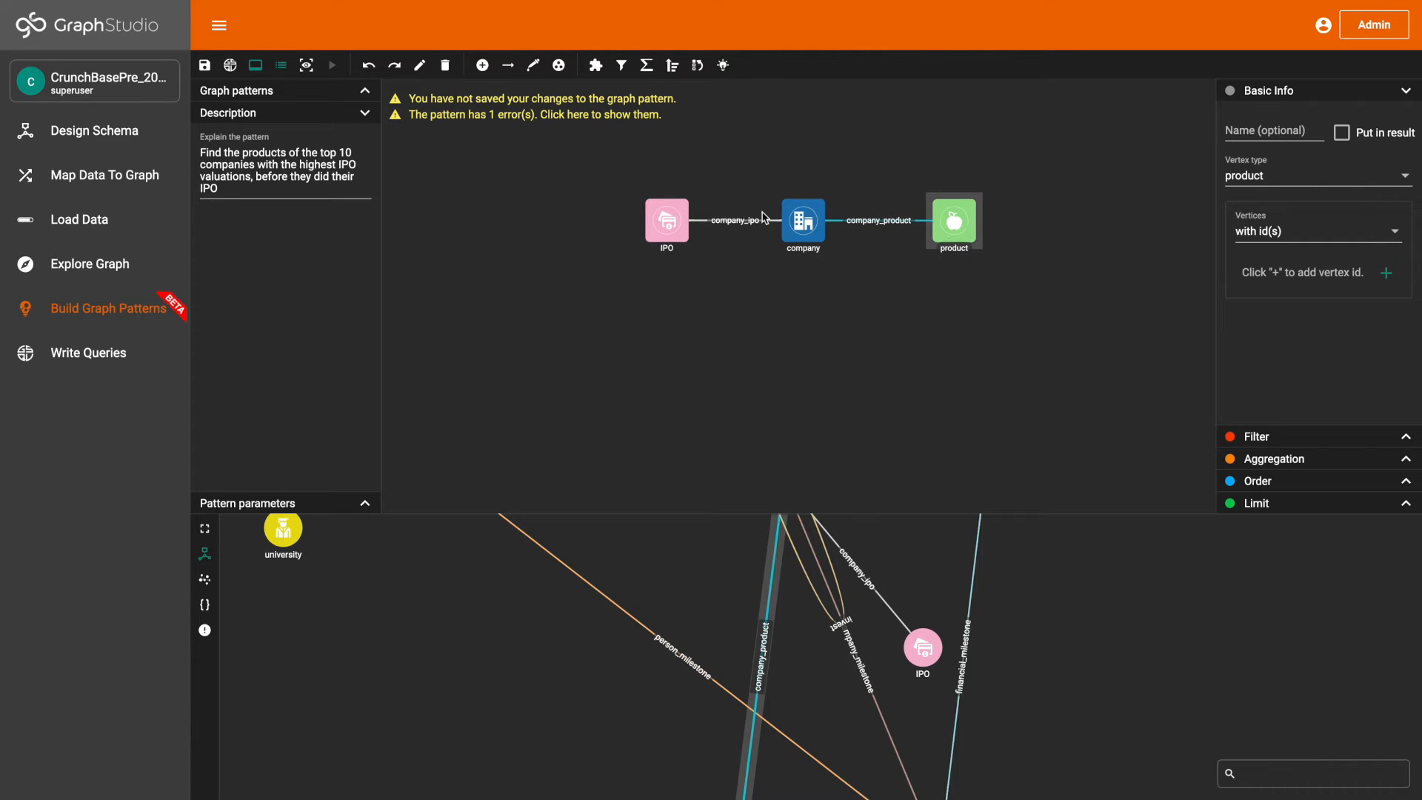
Name the pattern's IPO vertex ipo and apply the update.
{"action": "left_click", "coordinate": [661, 219]}
{"action": "left_click", "coordinate": [1249, 132]}
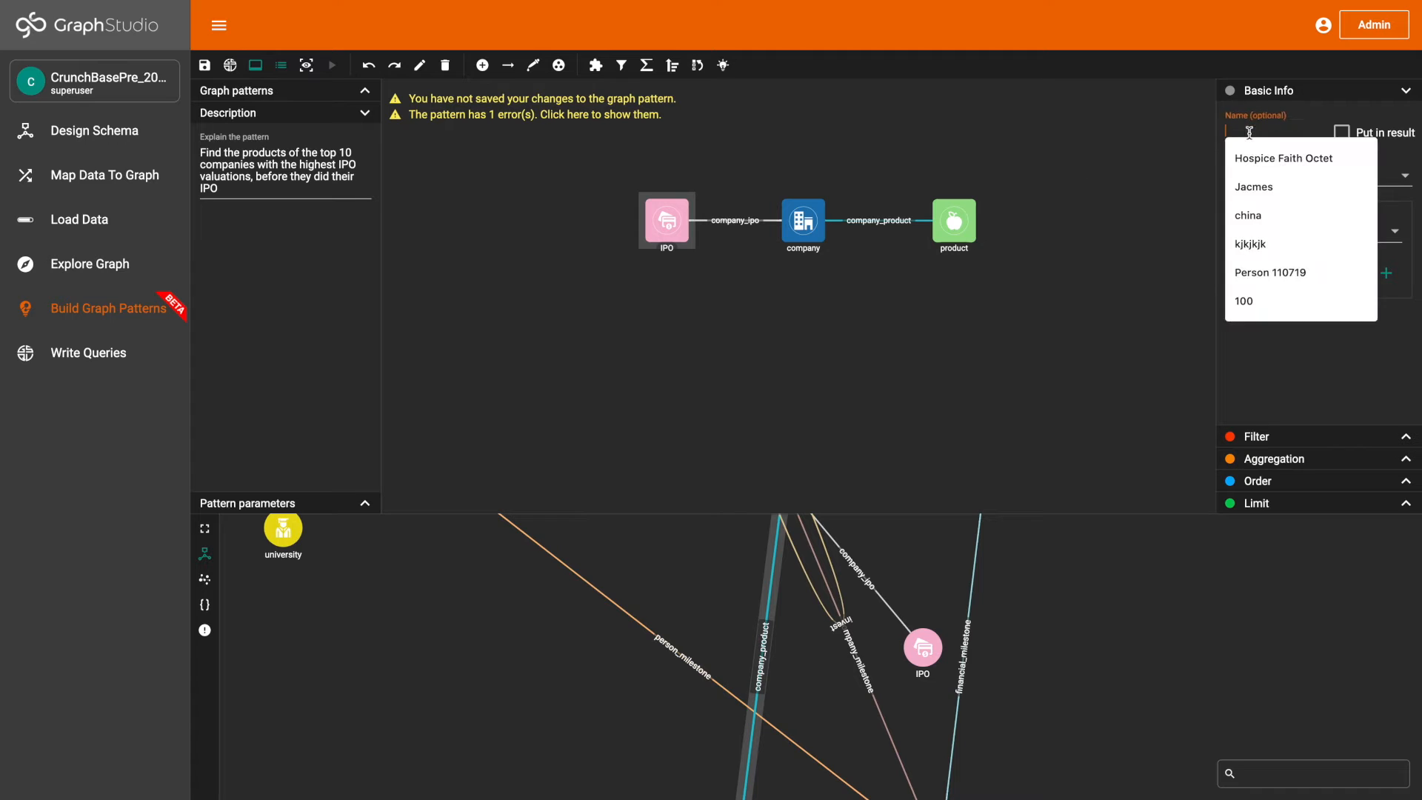
{"action": "type", "text": "ipo"}
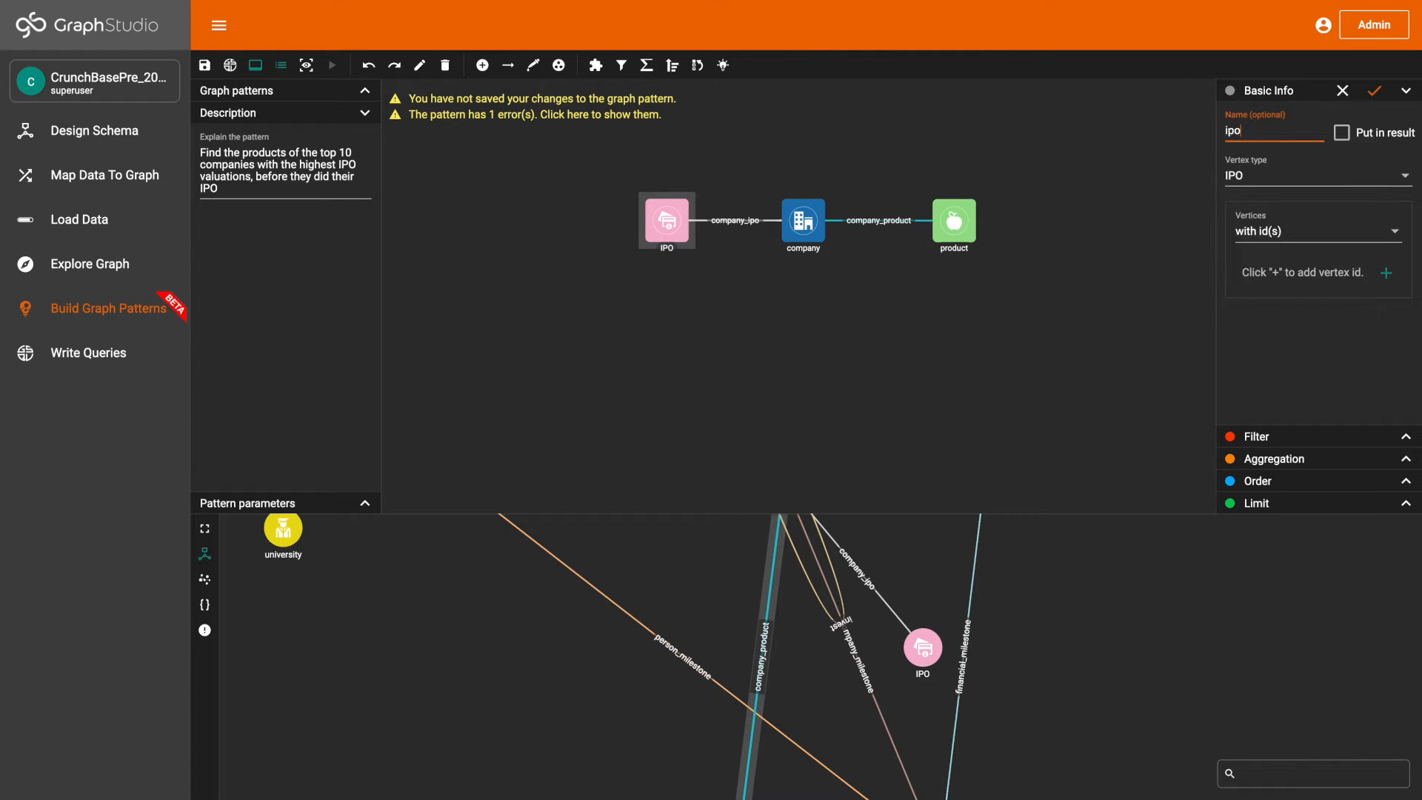
{"action": "left_click", "coordinate": [1374, 92]}
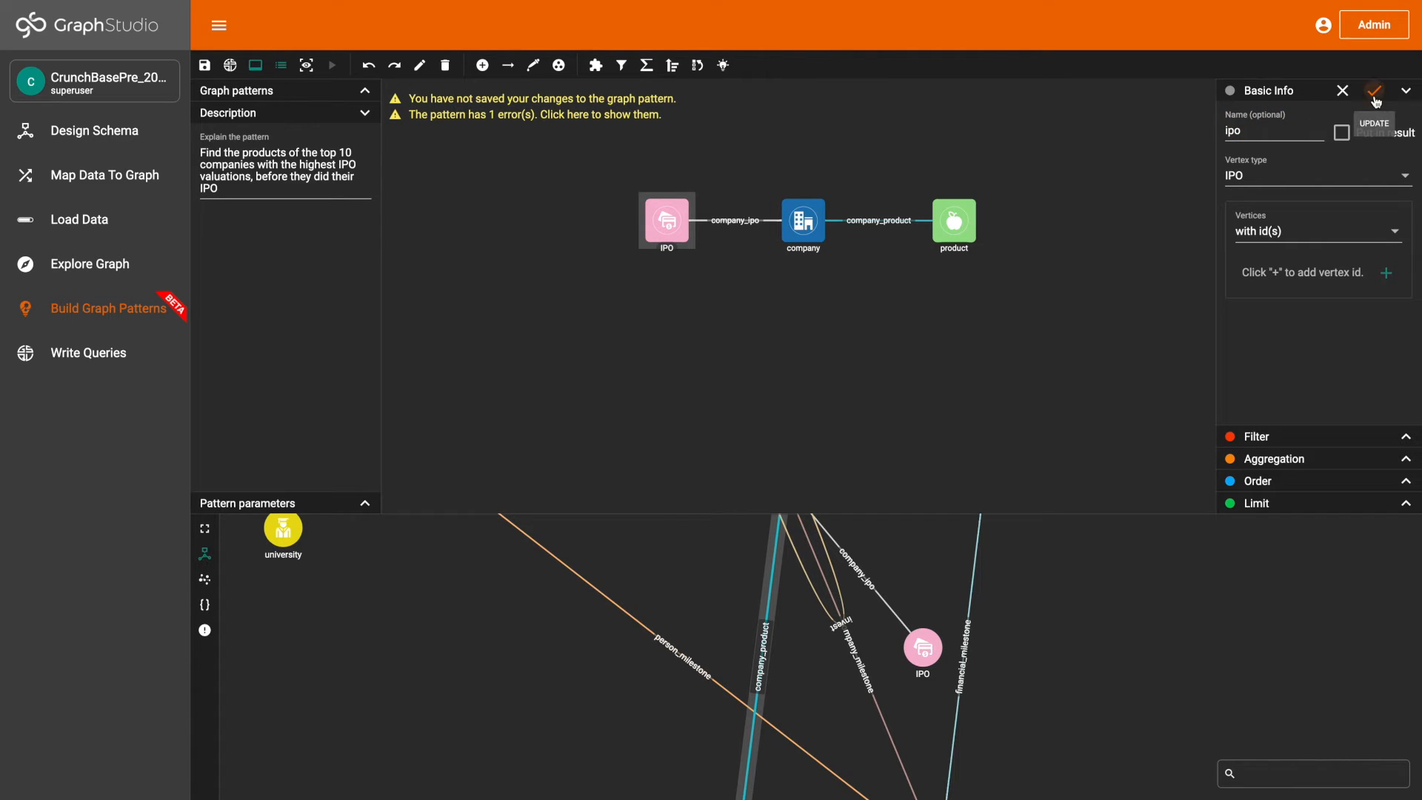
Add an equality filter to the IPO vertex with the attribute valuation_currency_code as its first expression.
{"action": "left_click", "coordinate": [1289, 437]}
{"action": "left_click", "coordinate": [1387, 136]}
{"action": "left_click", "coordinate": [1299, 262]}
{"action": "scroll", "coordinate": [1293, 345], "scroll_direction": "down", "scroll_amount": 2}
{"action": "scroll", "coordinate": [1293, 346], "scroll_direction": "down", "scroll_amount": 4}
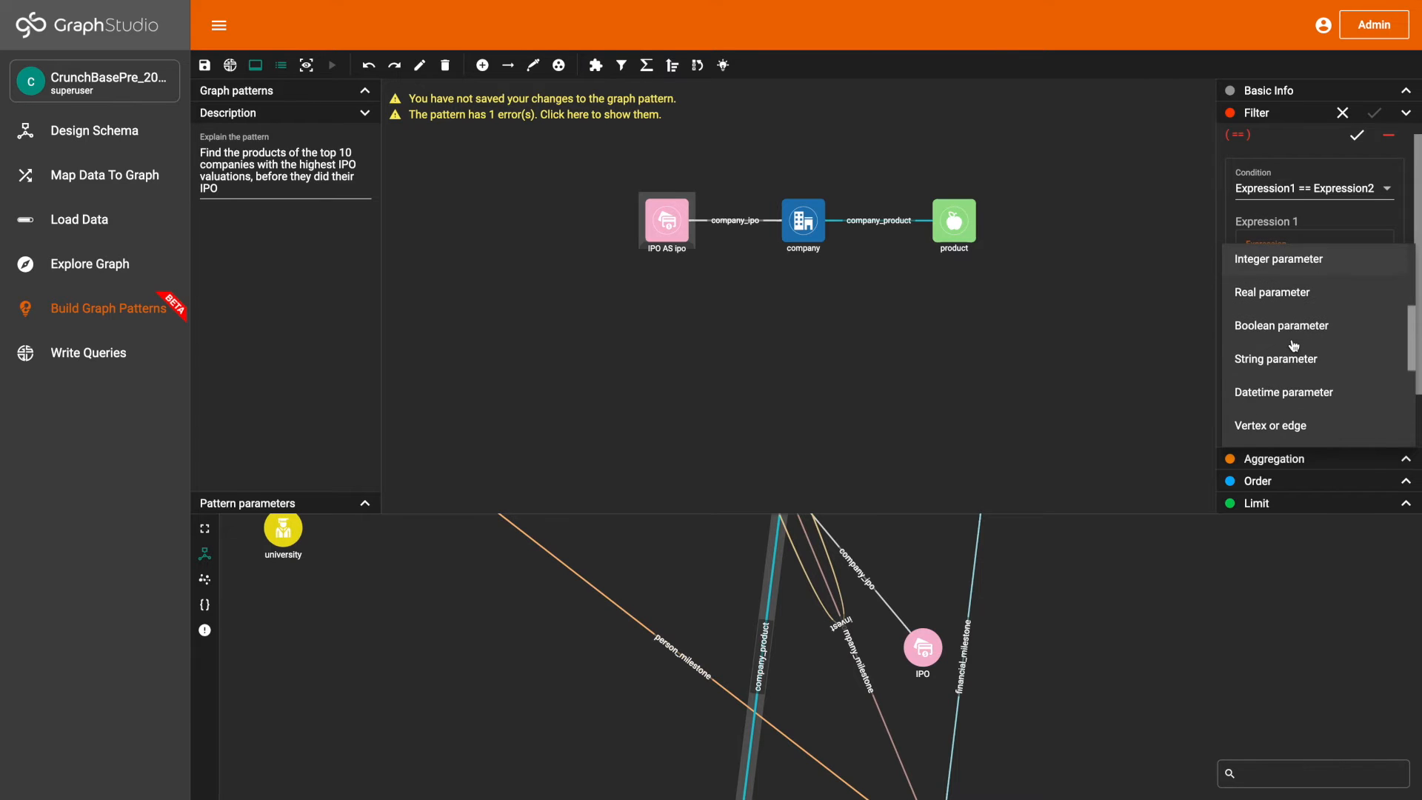
{"action": "scroll", "coordinate": [1293, 346], "scroll_direction": "down", "scroll_amount": 2}
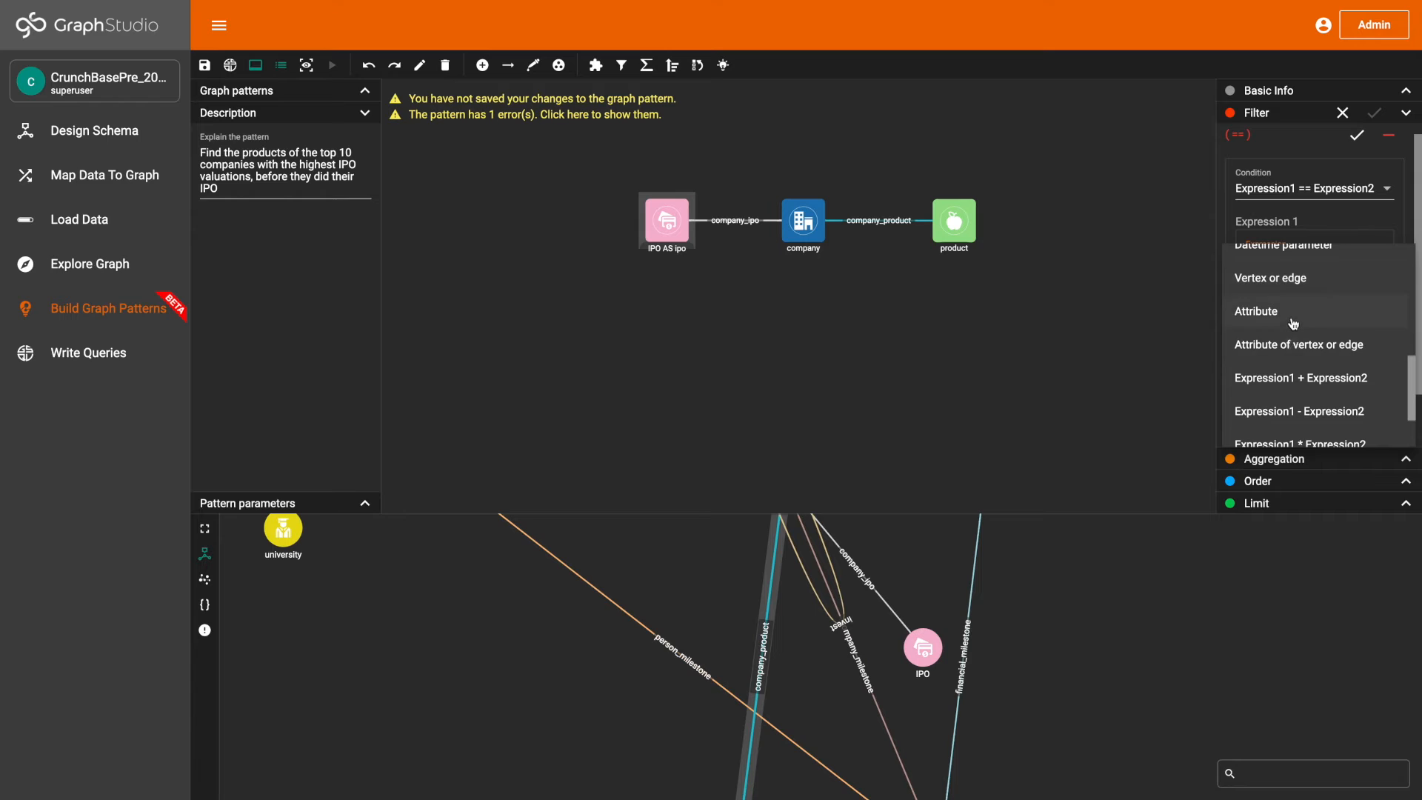
{"action": "left_click", "coordinate": [1295, 319]}
{"action": "left_click", "coordinate": [1365, 263]}
{"action": "left_click", "coordinate": [1355, 292]}
Set the filter's second expression to the string USD, apply it, and move the widened IPO vertex away from company.
{"action": "scroll", "coordinate": [1317, 296], "scroll_direction": "down", "scroll_amount": 1}
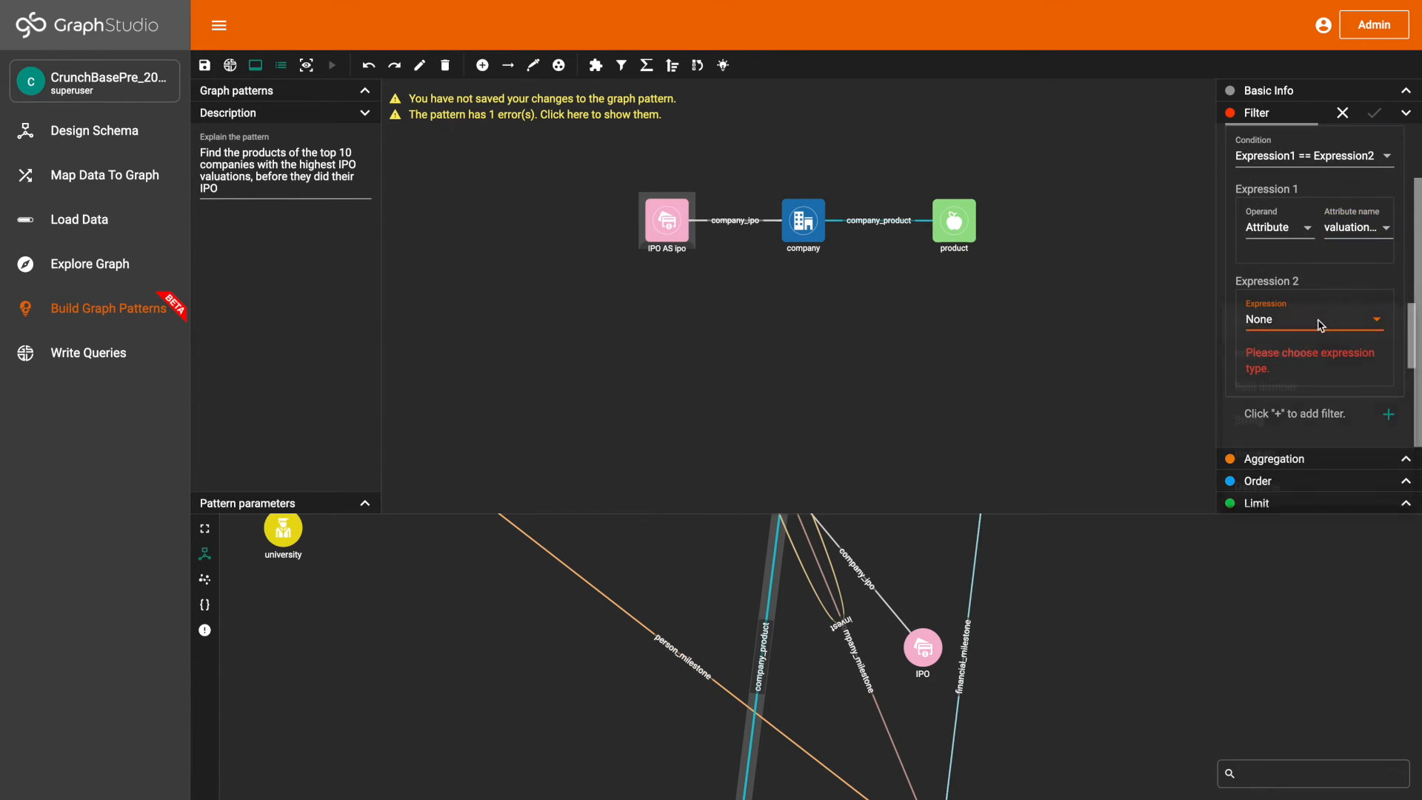
{"action": "left_click", "coordinate": [1320, 326]}
{"action": "left_click", "coordinate": [1293, 419]}
{"action": "left_click", "coordinate": [1342, 346]}
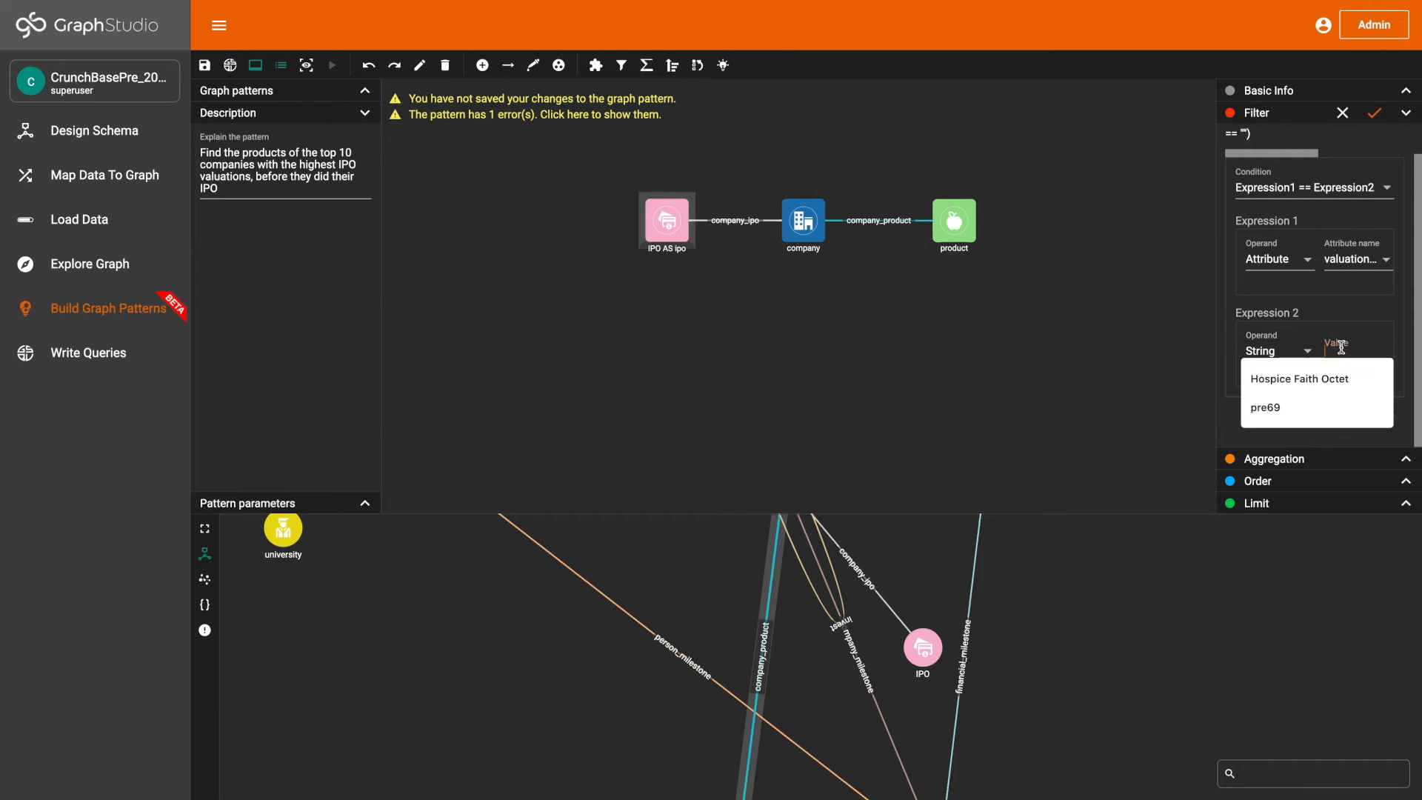
{"action": "type", "text": "USD"}
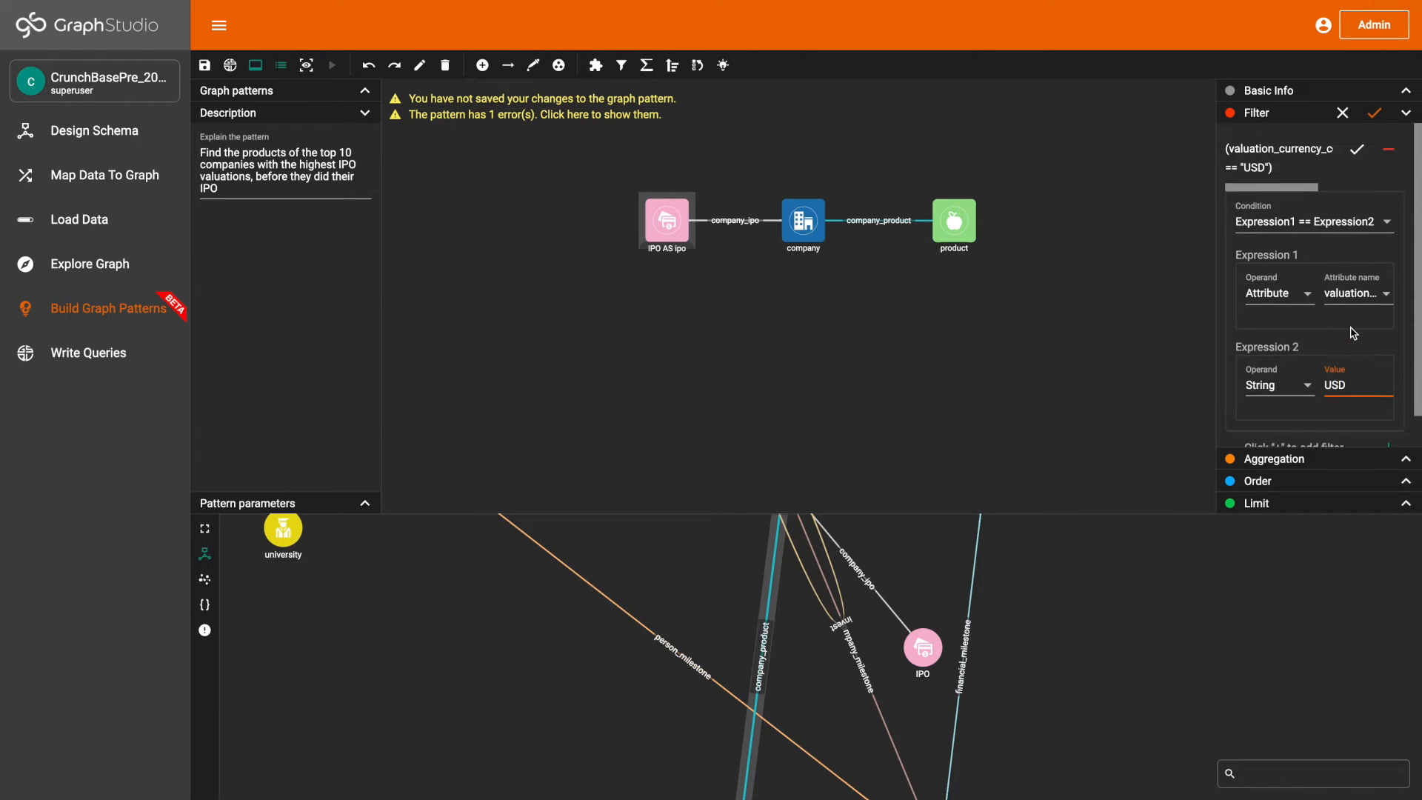
{"action": "left_click", "coordinate": [1375, 114]}
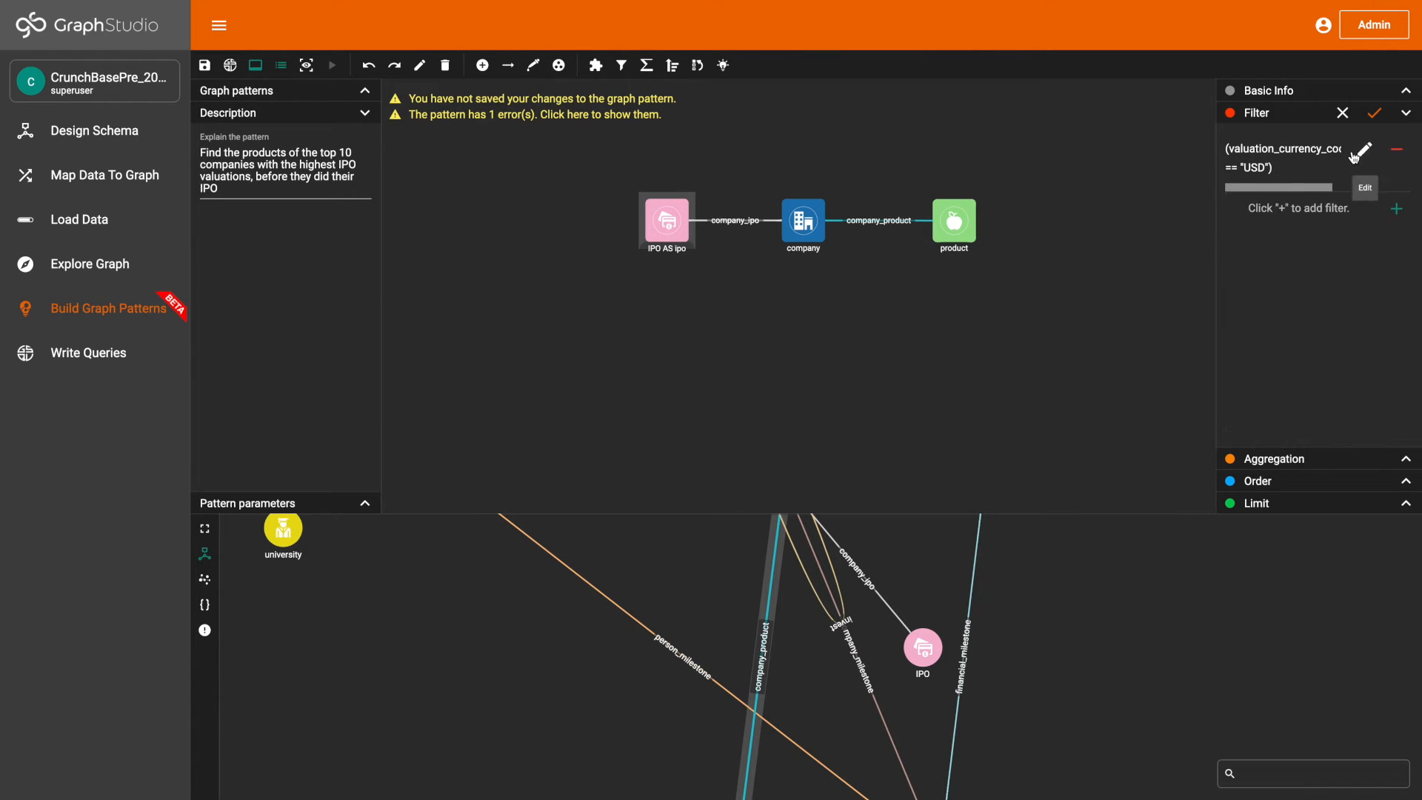
{"action": "left_click", "coordinate": [1379, 116]}
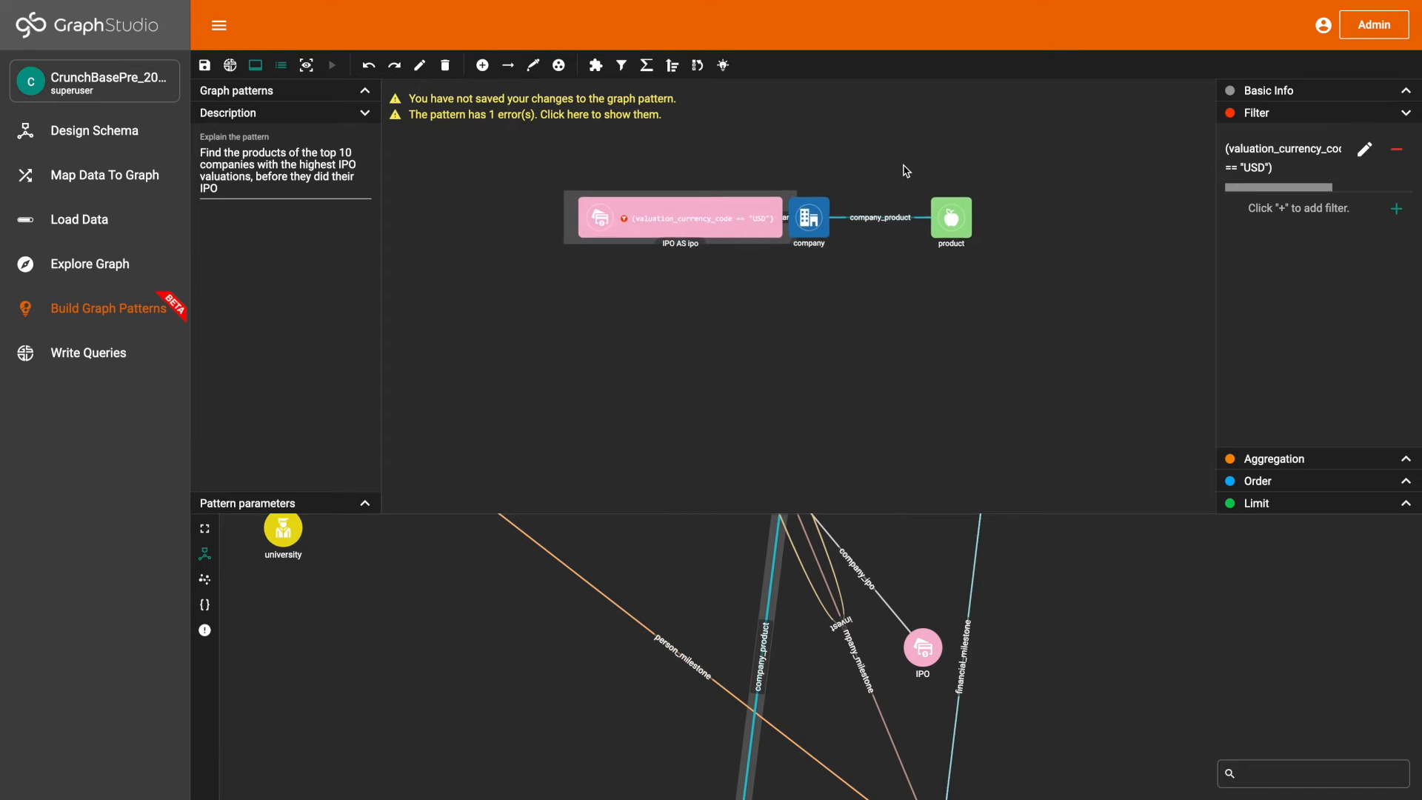
{"action": "left_click_drag", "start_coordinate": [720, 197], "coordinate": [666, 206]}
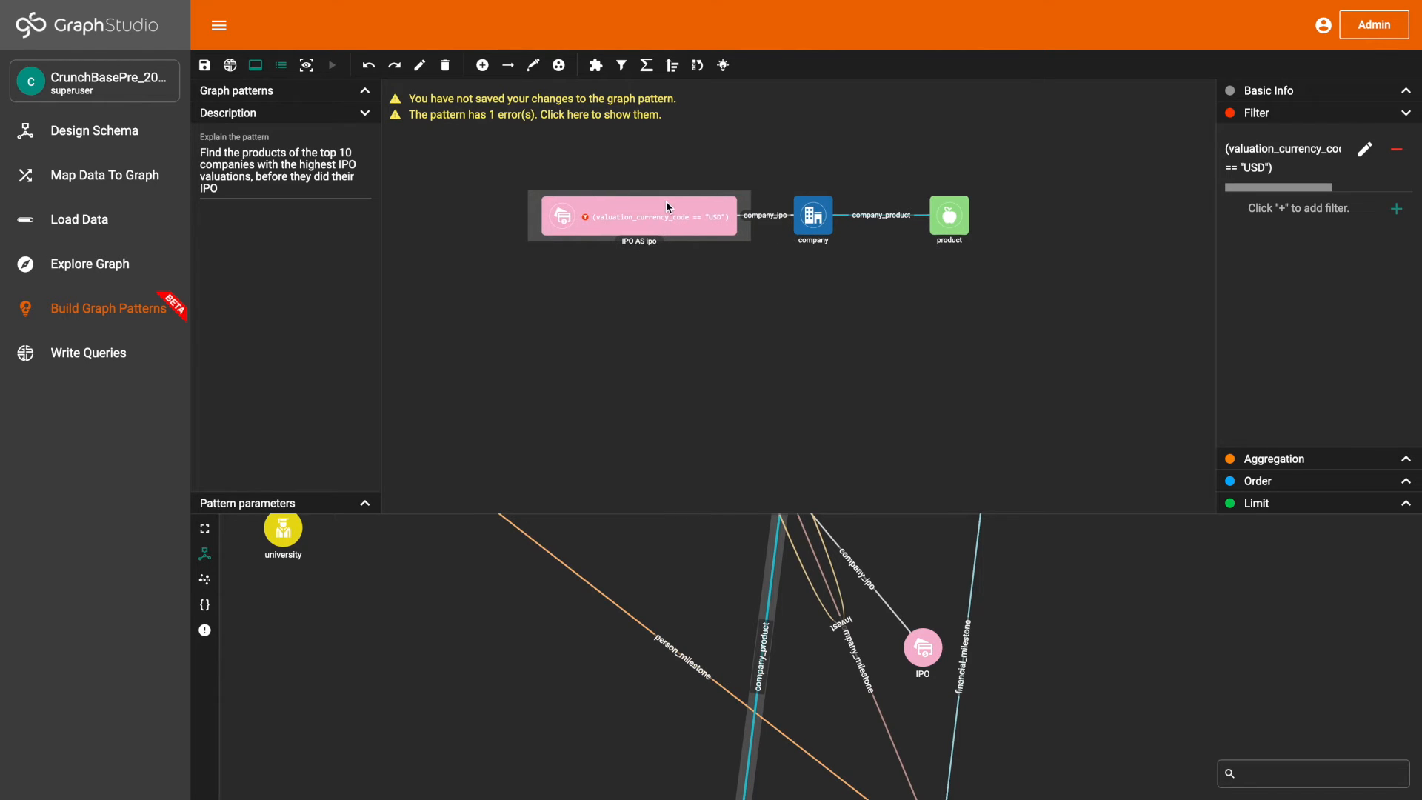
Order the IPO vertex by the attribute valuation_amount, descending.
{"action": "left_click", "coordinate": [1273, 461]}
{"action": "left_click", "coordinate": [1288, 481]}
{"action": "left_click", "coordinate": [1395, 193]}
{"action": "left_click", "coordinate": [1319, 245]}
{"action": "scroll", "coordinate": [1320, 336], "scroll_direction": "down", "scroll_amount": 3}
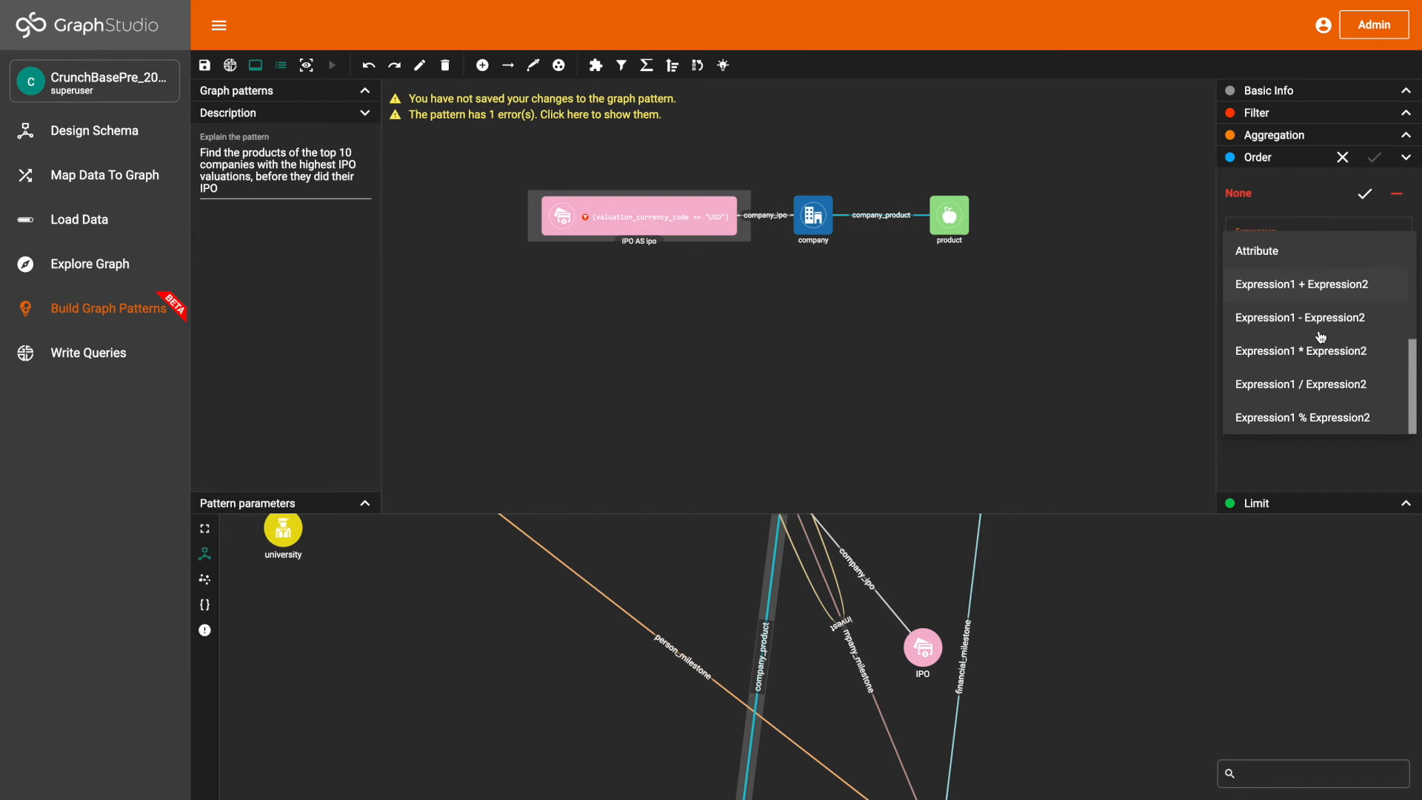
{"action": "scroll", "coordinate": [1320, 336], "scroll_direction": "up", "scroll_amount": 2}
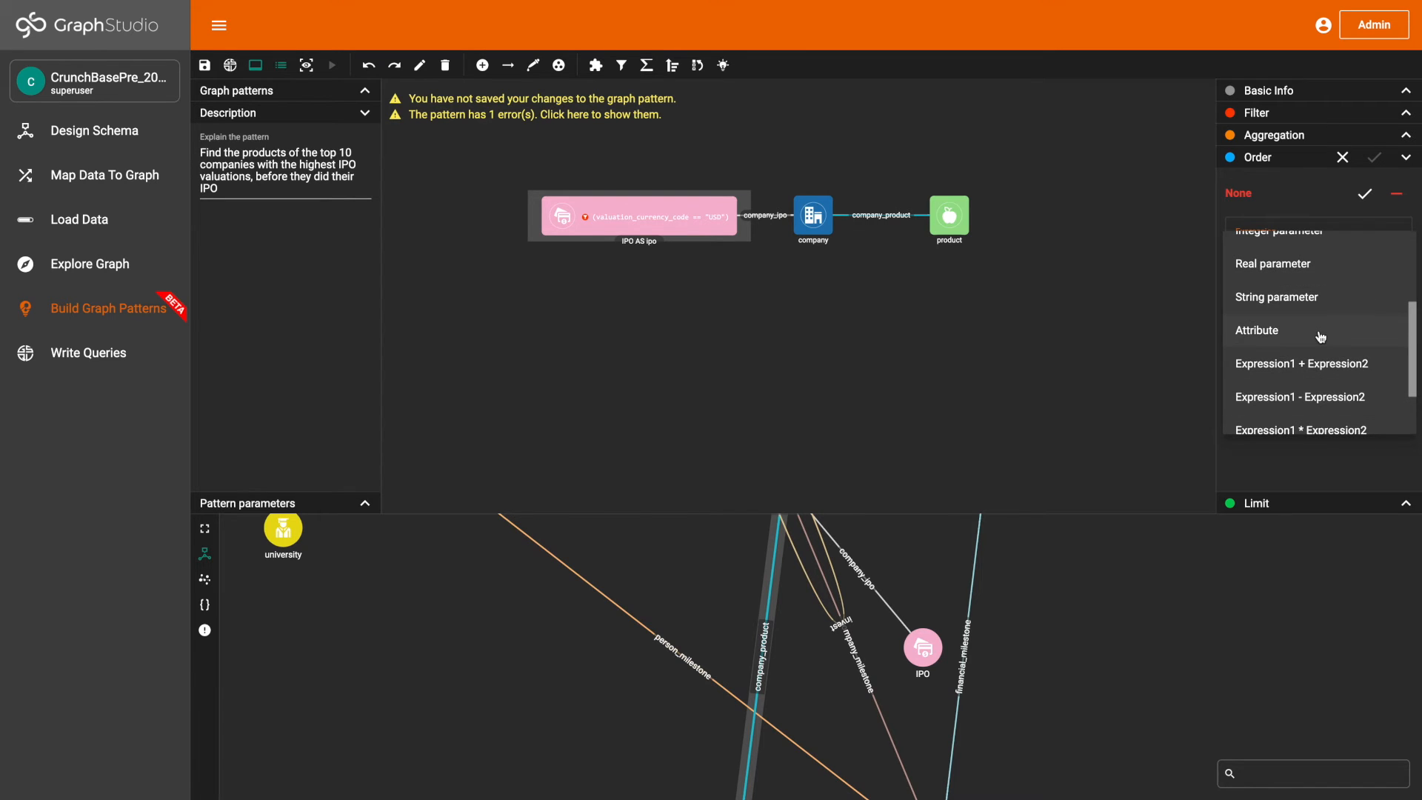
{"action": "left_click", "coordinate": [1320, 336]}
{"action": "left_click", "coordinate": [1369, 254]}
{"action": "left_click", "coordinate": [1359, 258]}
{"action": "left_click", "coordinate": [1313, 318]}
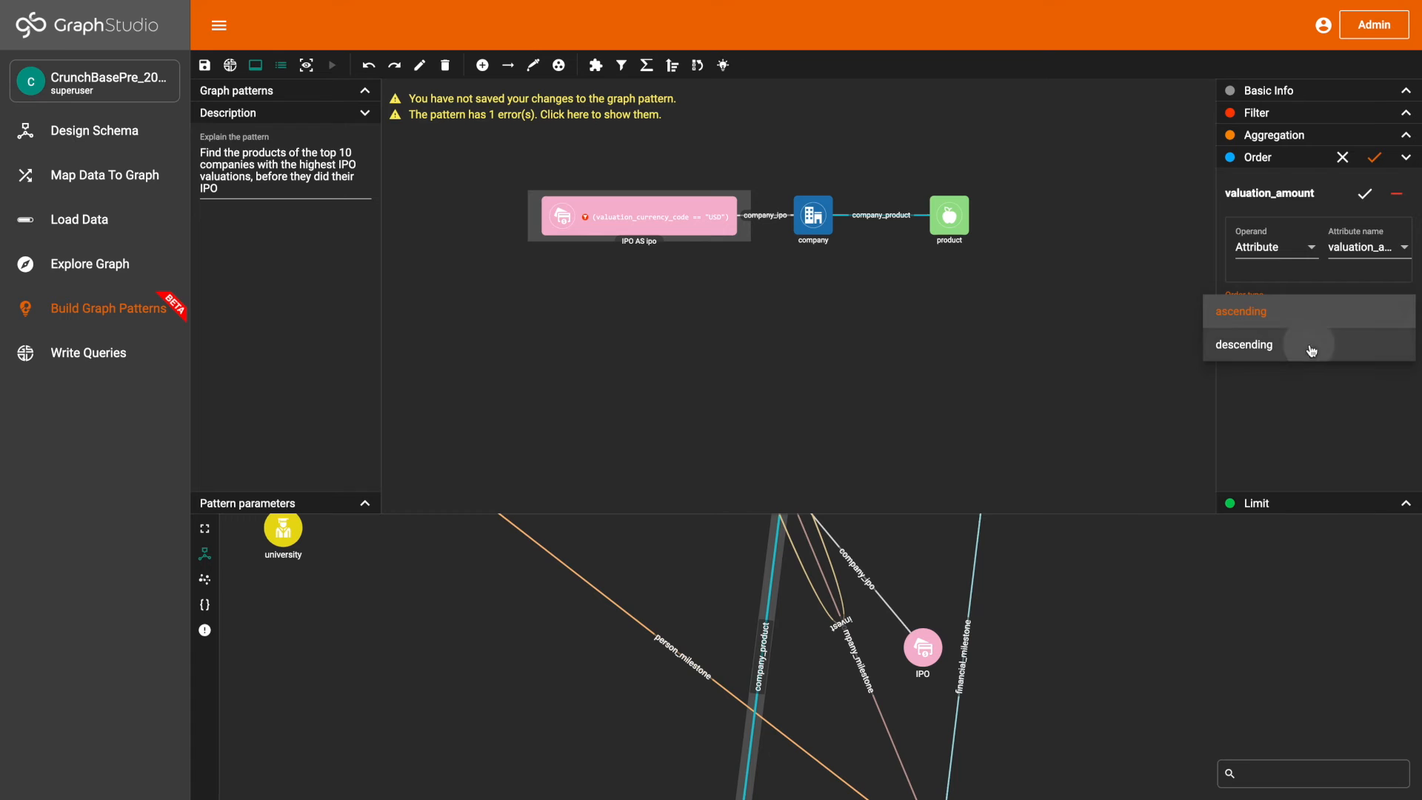
{"action": "left_click", "coordinate": [1304, 345]}
{"action": "left_click", "coordinate": [1367, 198]}
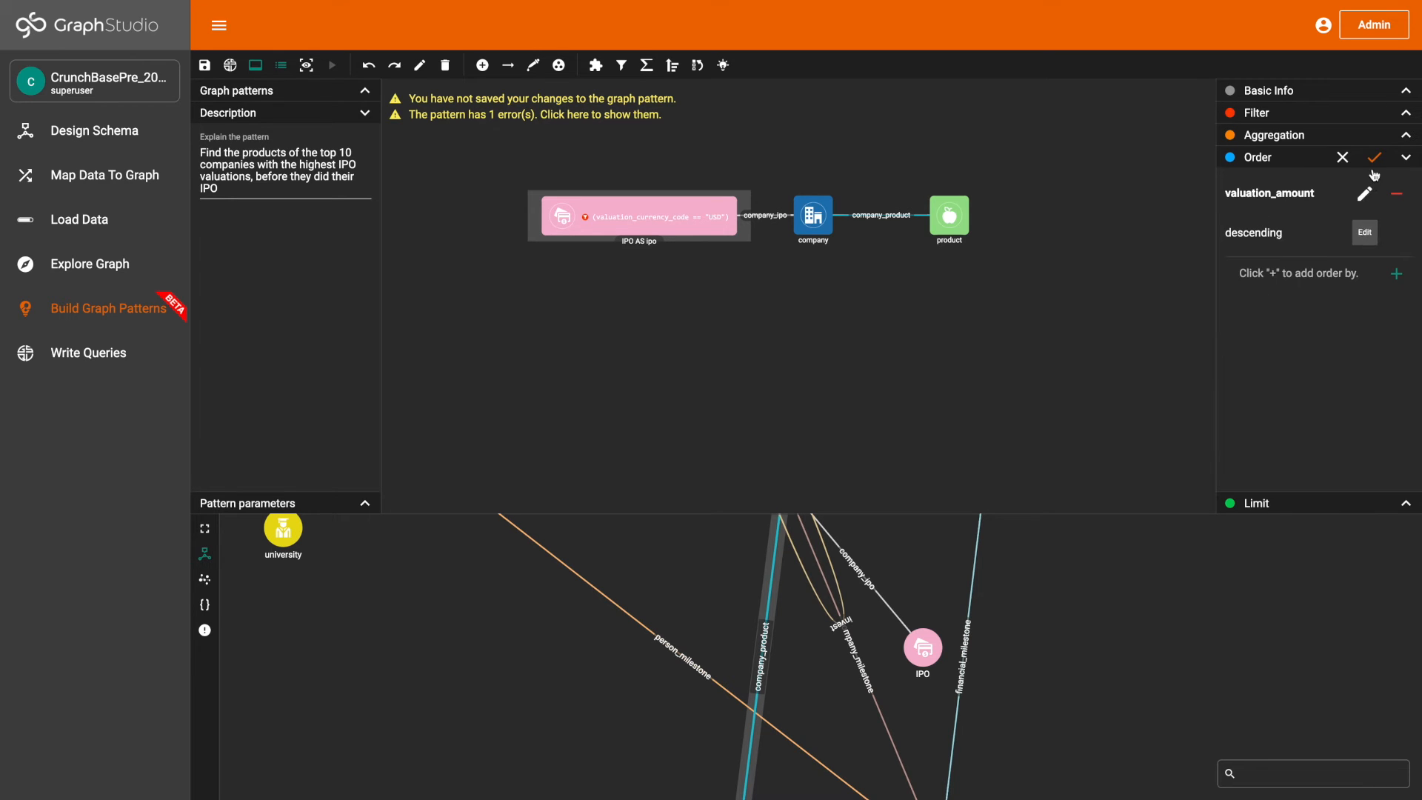
Limit the IPO vertex to 10 results and move it slightly farther from company.
{"action": "left_click", "coordinate": [1273, 501]}
{"action": "left_click", "coordinate": [1233, 209]}
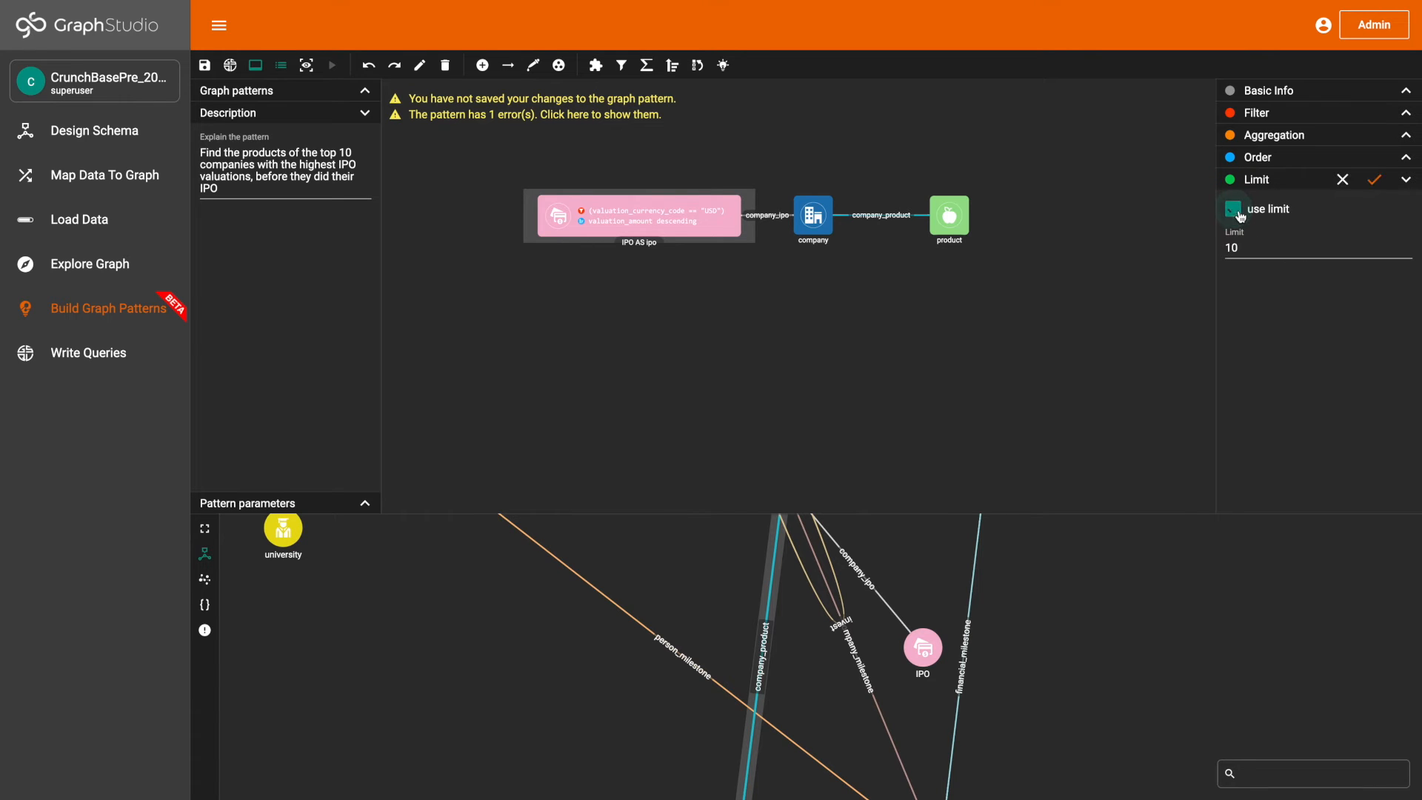
{"action": "left_click", "coordinate": [1380, 185]}
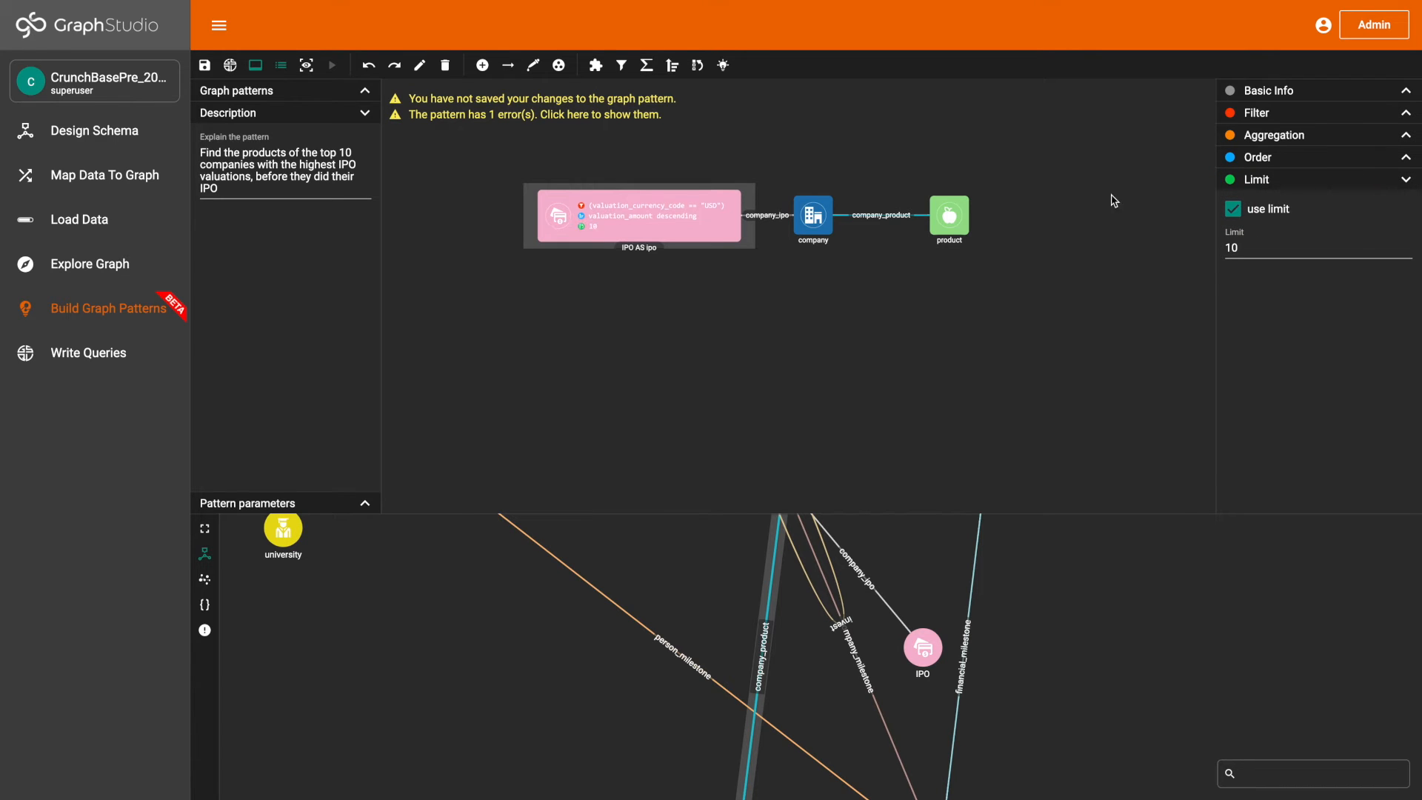
{"action": "left_click_drag", "start_coordinate": [698, 216], "coordinate": [687, 216]}
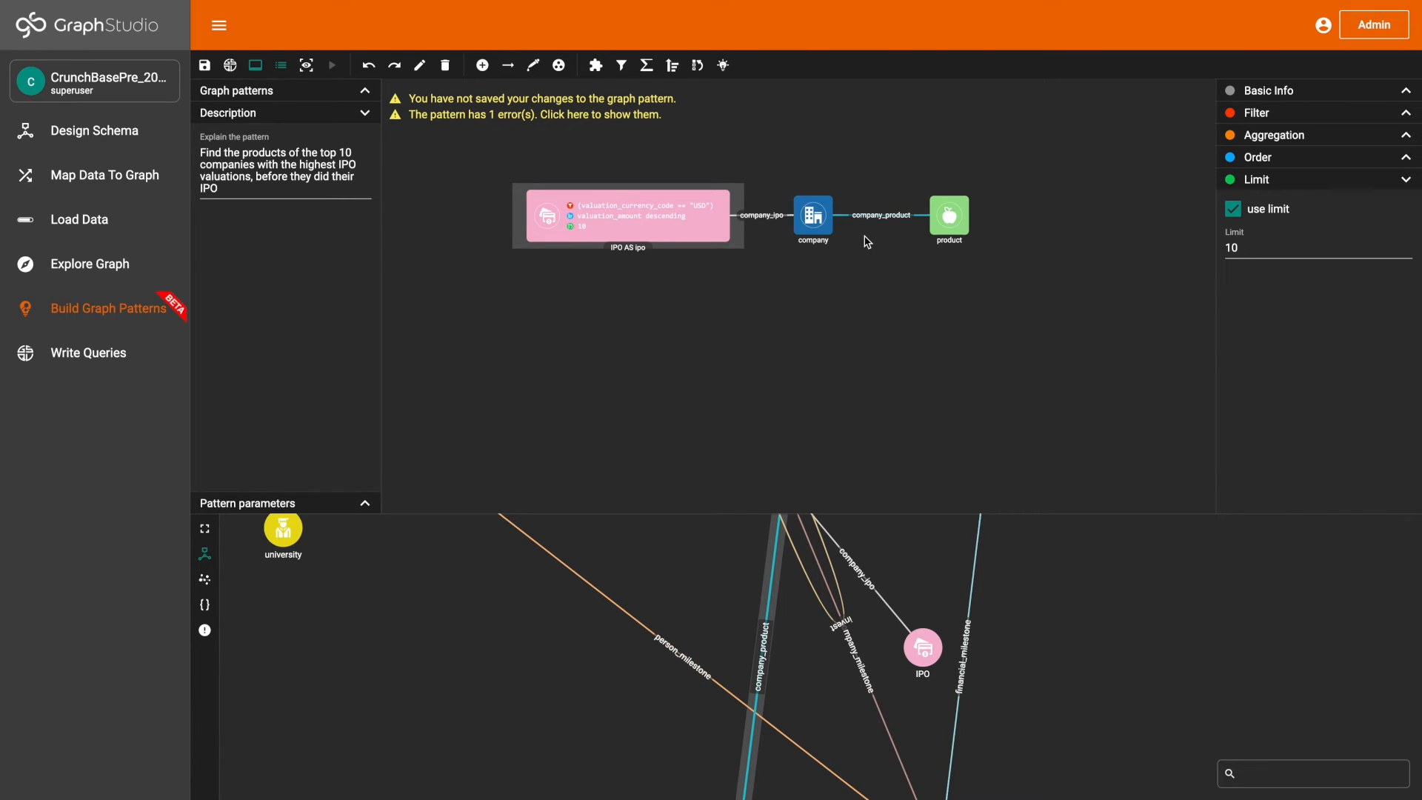
Add a filter to the product vertex with the less-than condition Expression1 < Expression2.
{"action": "left_click", "coordinate": [947, 231]}
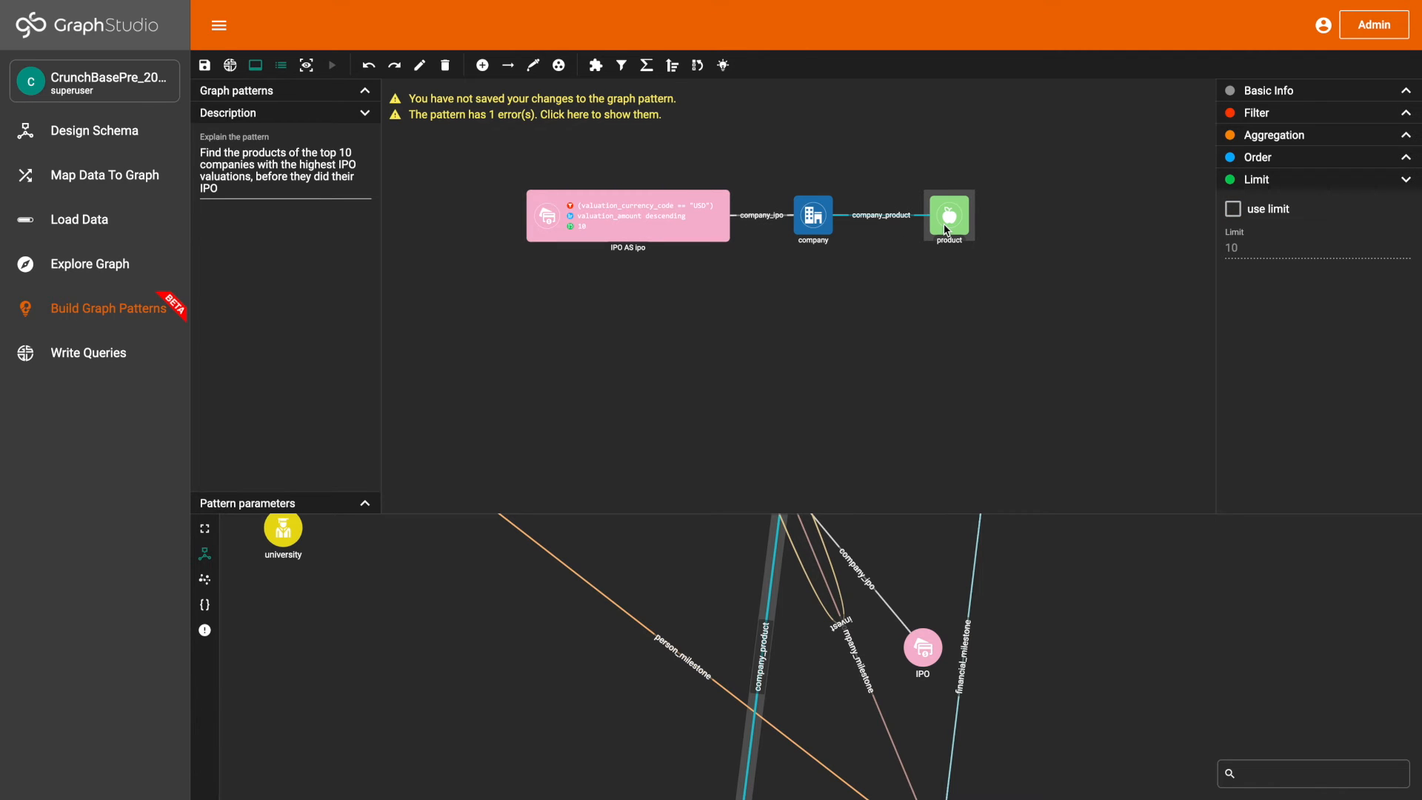
{"action": "left_click", "coordinate": [1298, 115]}
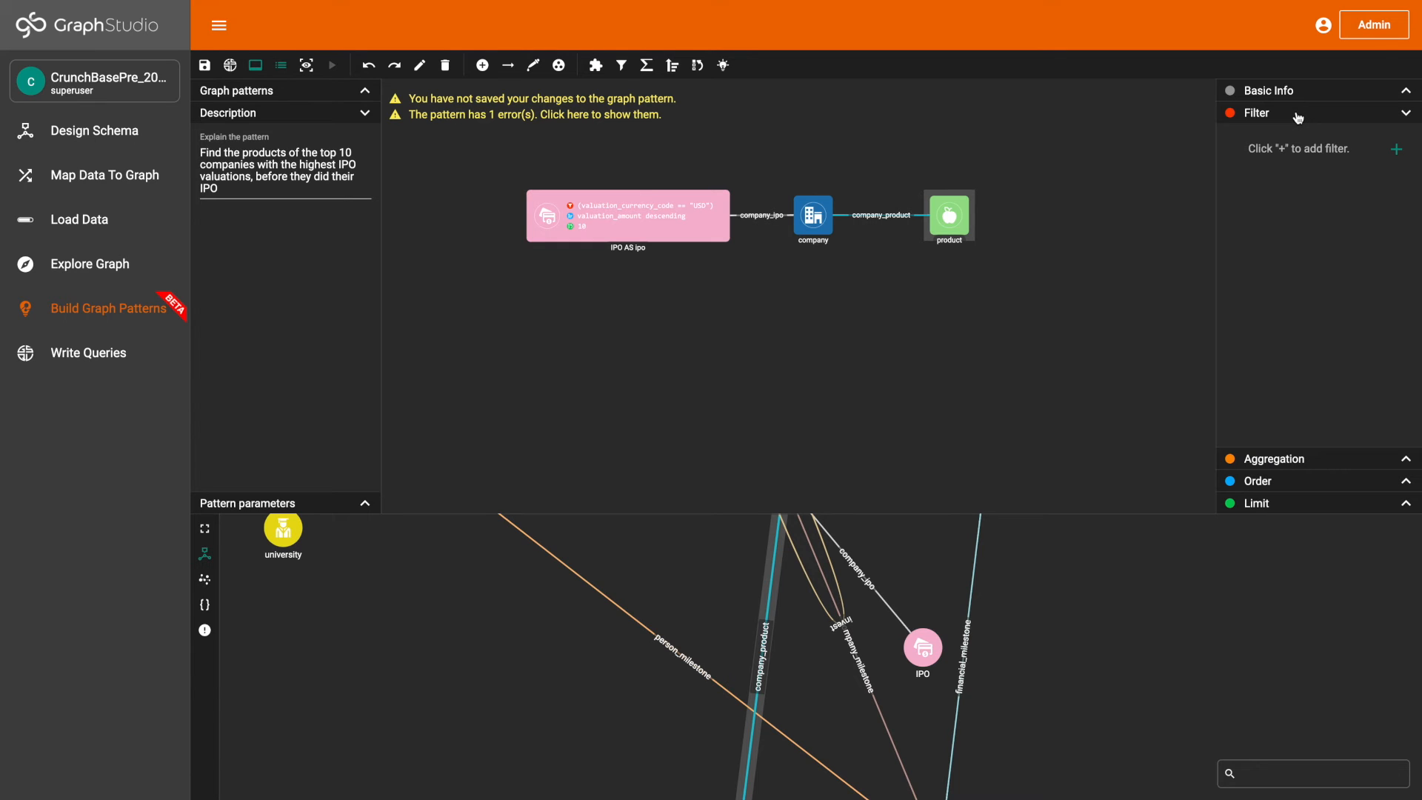
{"action": "left_click", "coordinate": [1395, 153]}
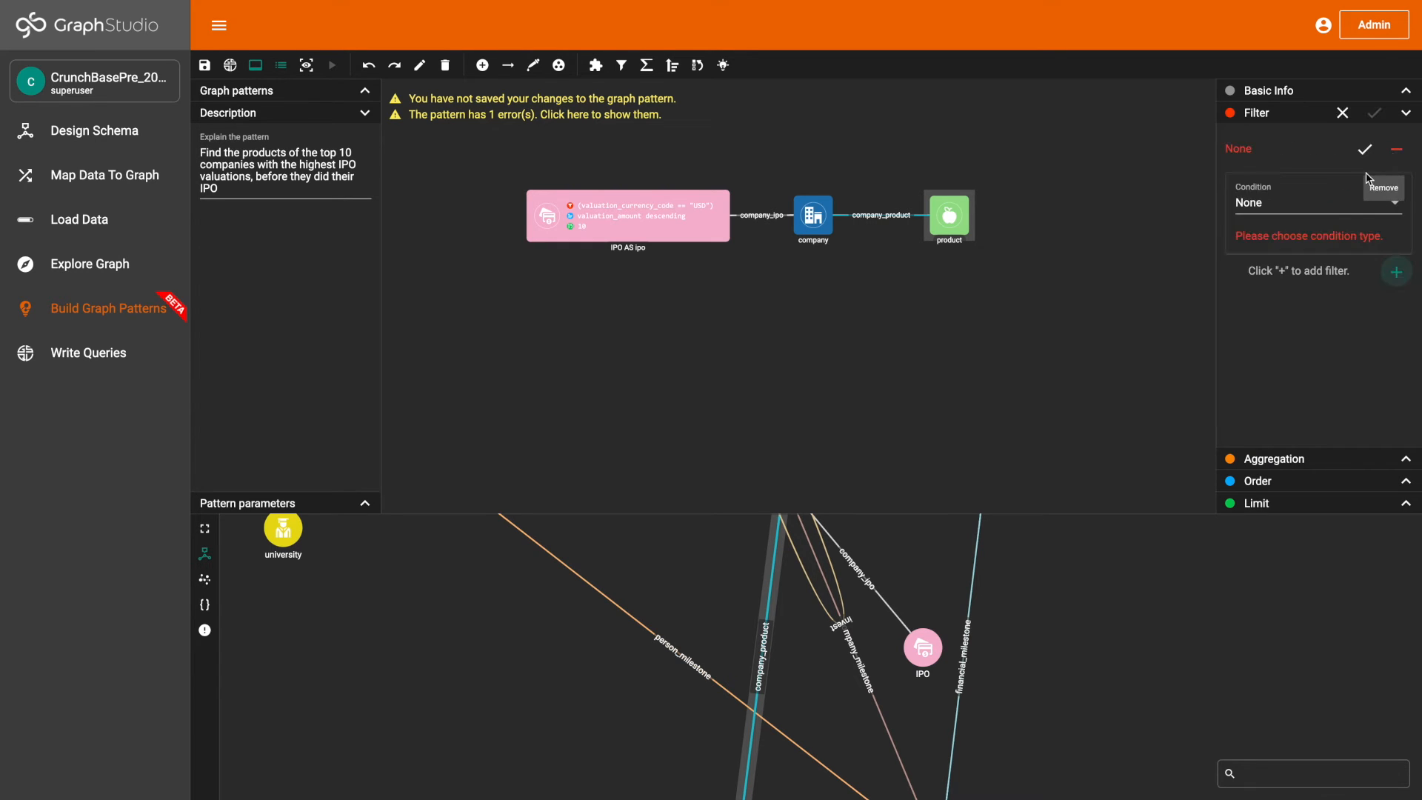
{"action": "left_click", "coordinate": [1333, 212]}
{"action": "scroll", "coordinate": [1333, 288], "scroll_direction": "down", "scroll_amount": 3}
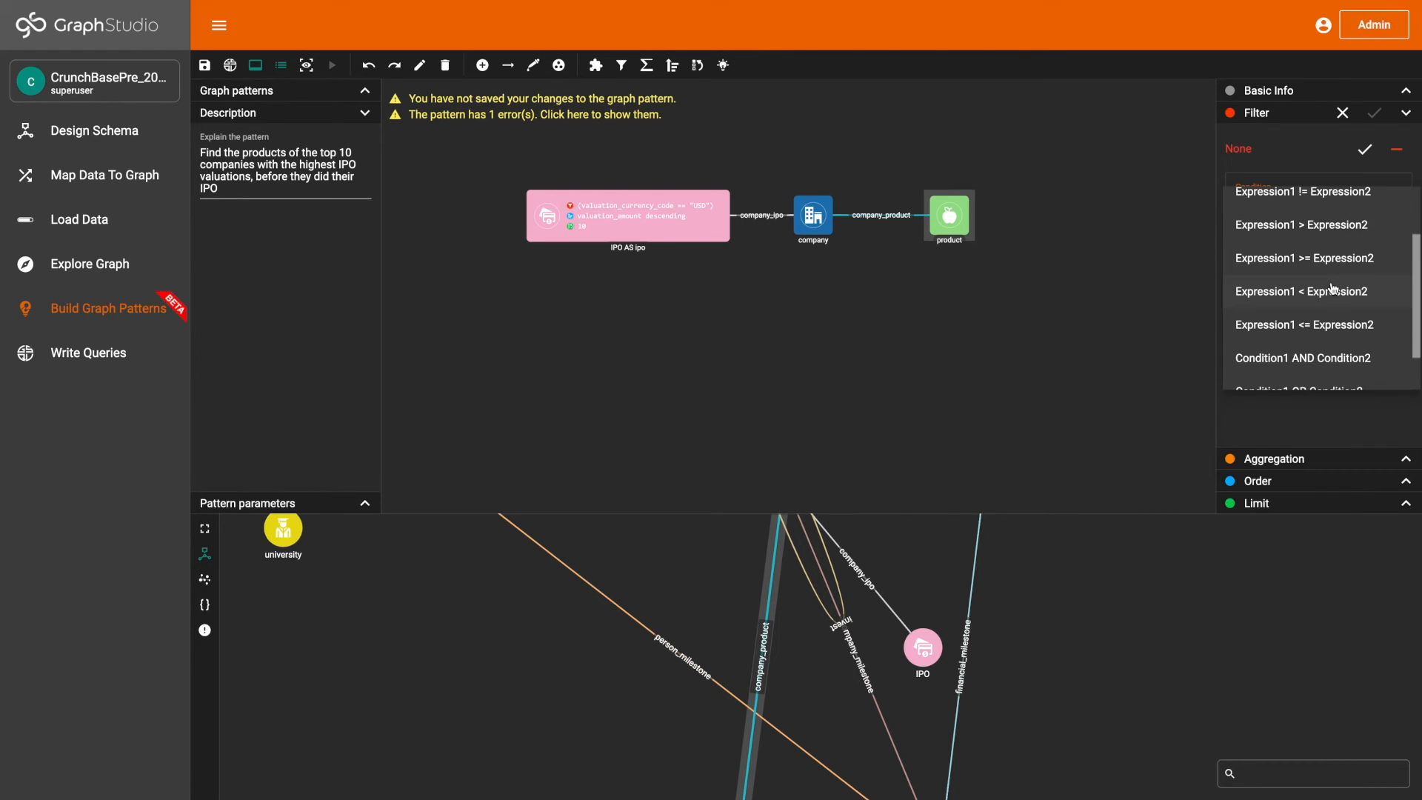
{"action": "left_click", "coordinate": [1332, 289]}
Set the product filter's first expression to the attribute founded_at.
{"action": "left_click", "coordinate": [1333, 287]}
{"action": "scroll", "coordinate": [1307, 350], "scroll_direction": "down", "scroll_amount": 5}
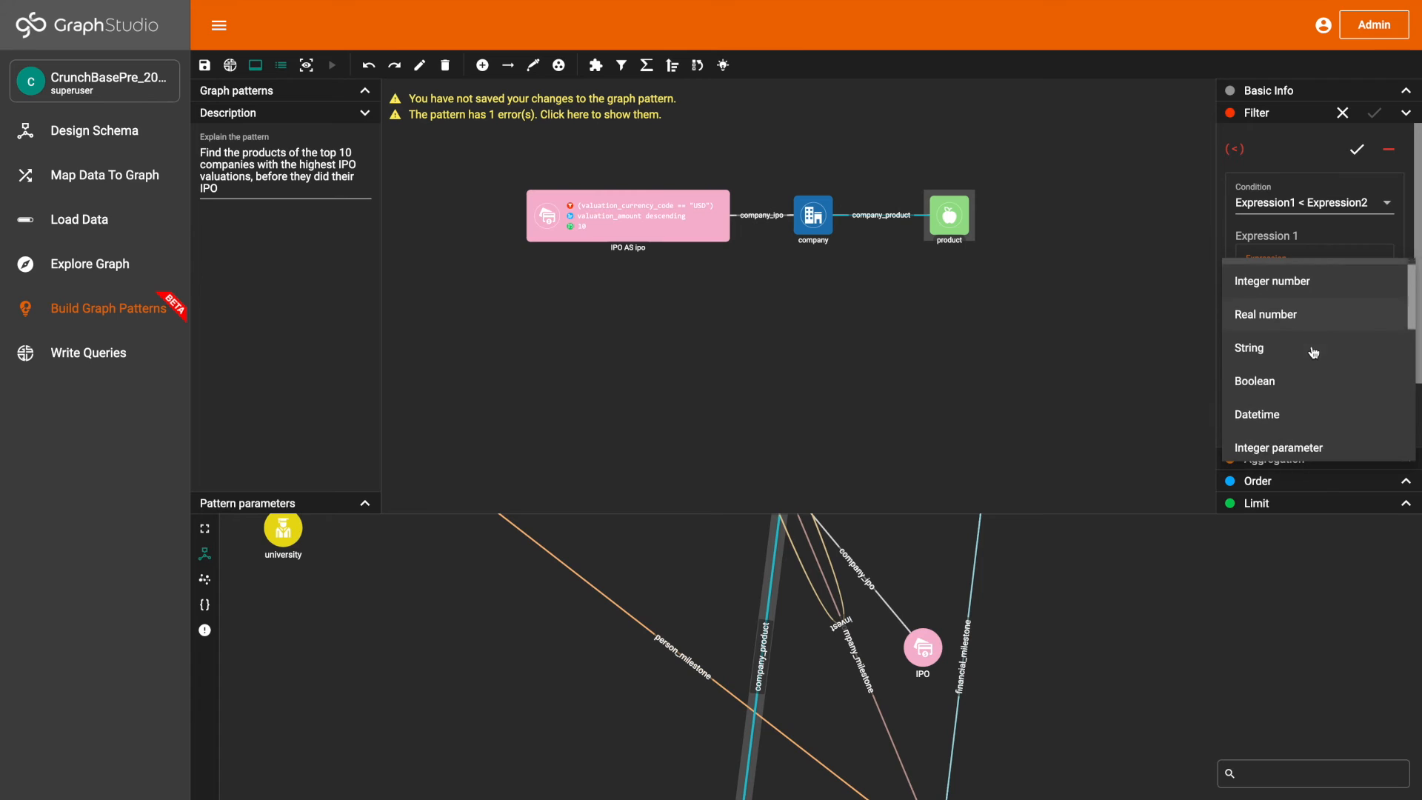
{"action": "scroll", "coordinate": [1312, 351], "scroll_direction": "down", "scroll_amount": 2}
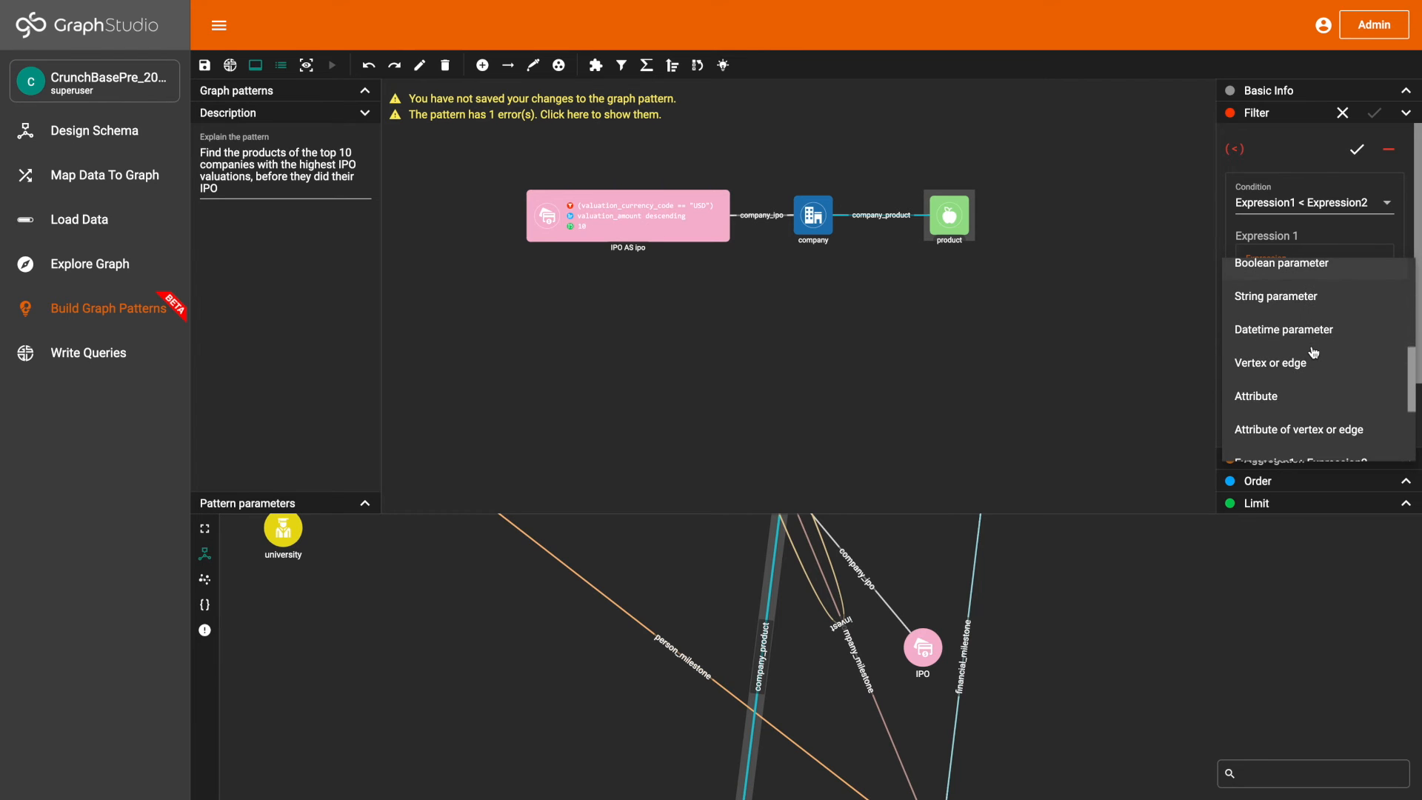
{"action": "left_click", "coordinate": [1309, 393]}
{"action": "left_click", "coordinate": [1359, 284]}
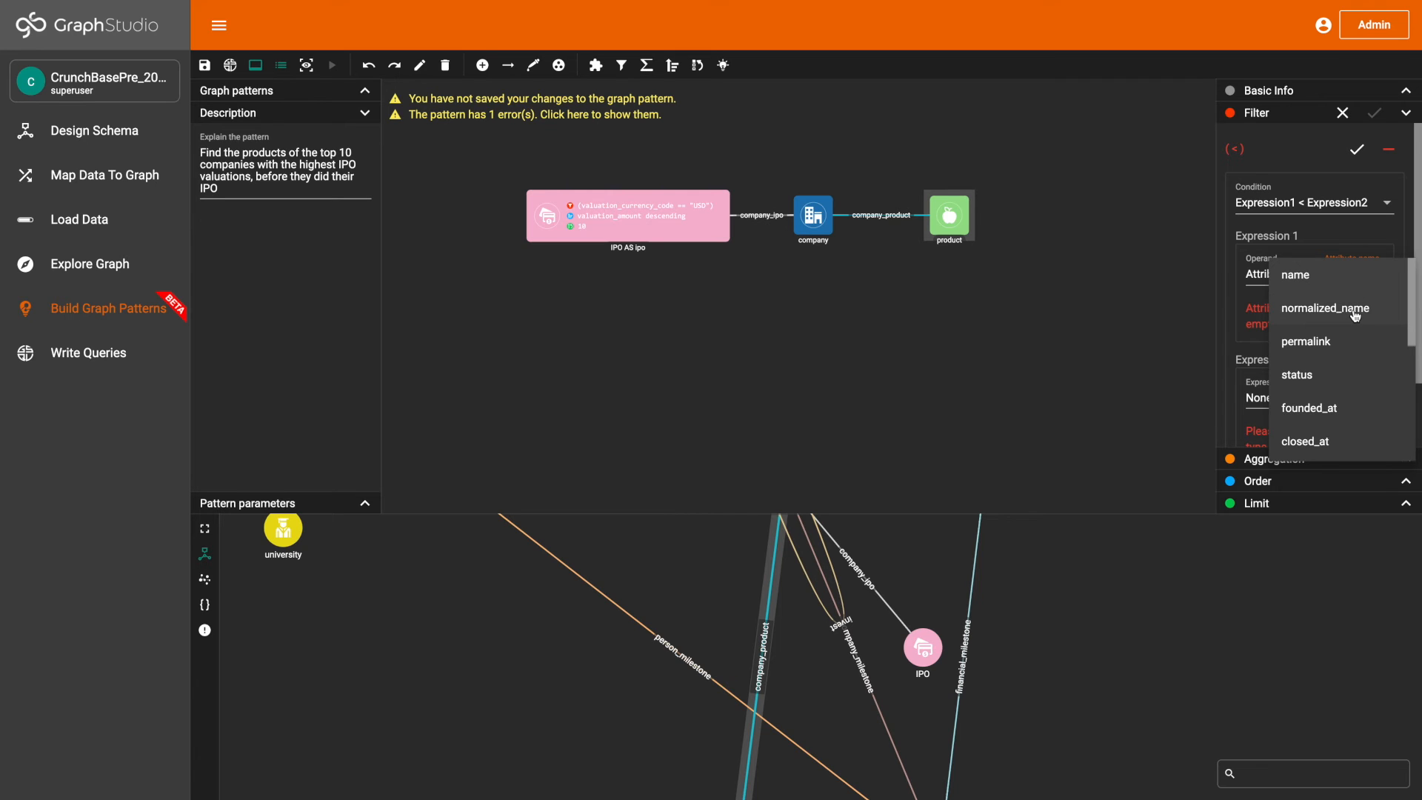
{"action": "scroll", "coordinate": [1344, 376], "scroll_direction": "down", "scroll_amount": 3}
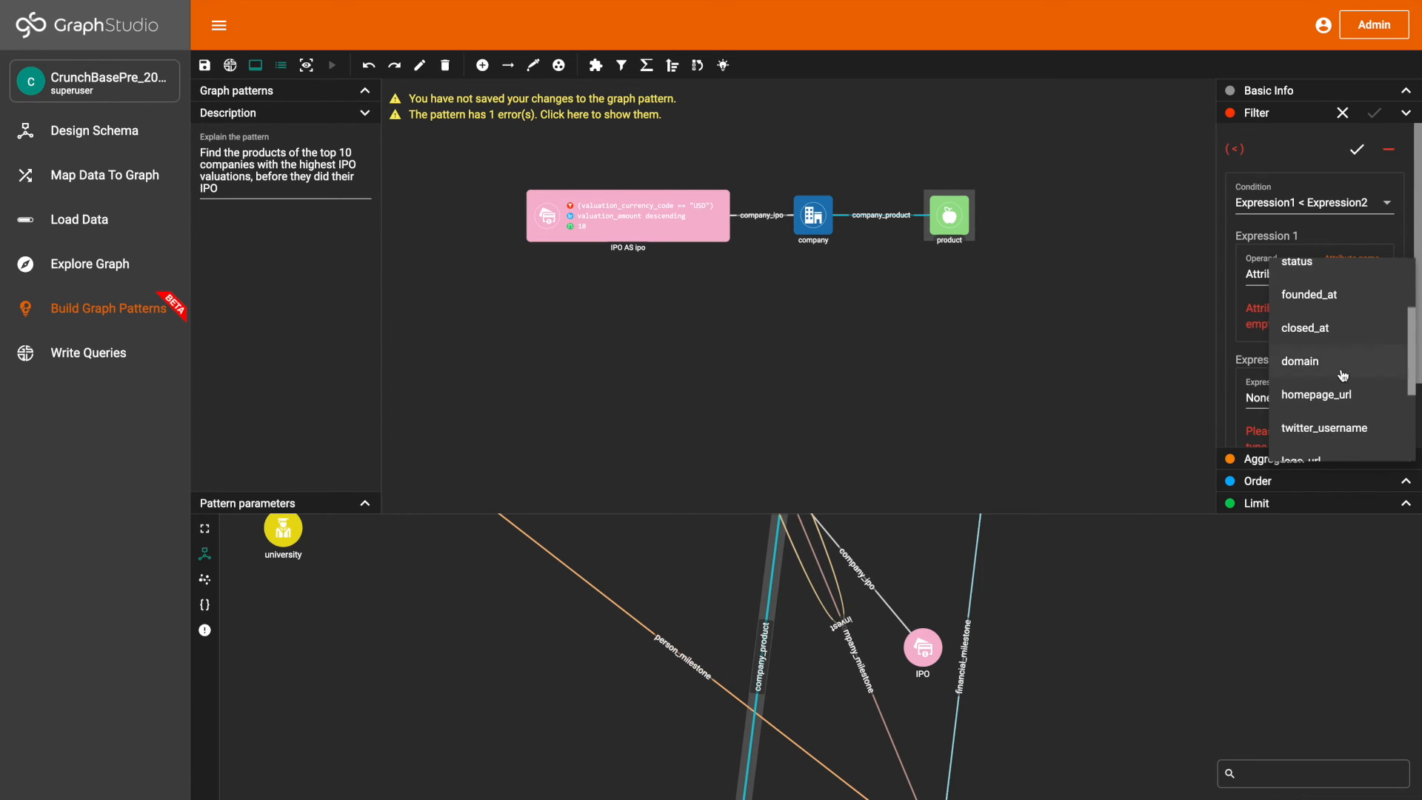
{"action": "left_click", "coordinate": [1341, 296]}
Set the product filter's second expression to the public_at attribute of the ipo vertex and apply the filter.
{"action": "left_click", "coordinate": [1349, 354]}
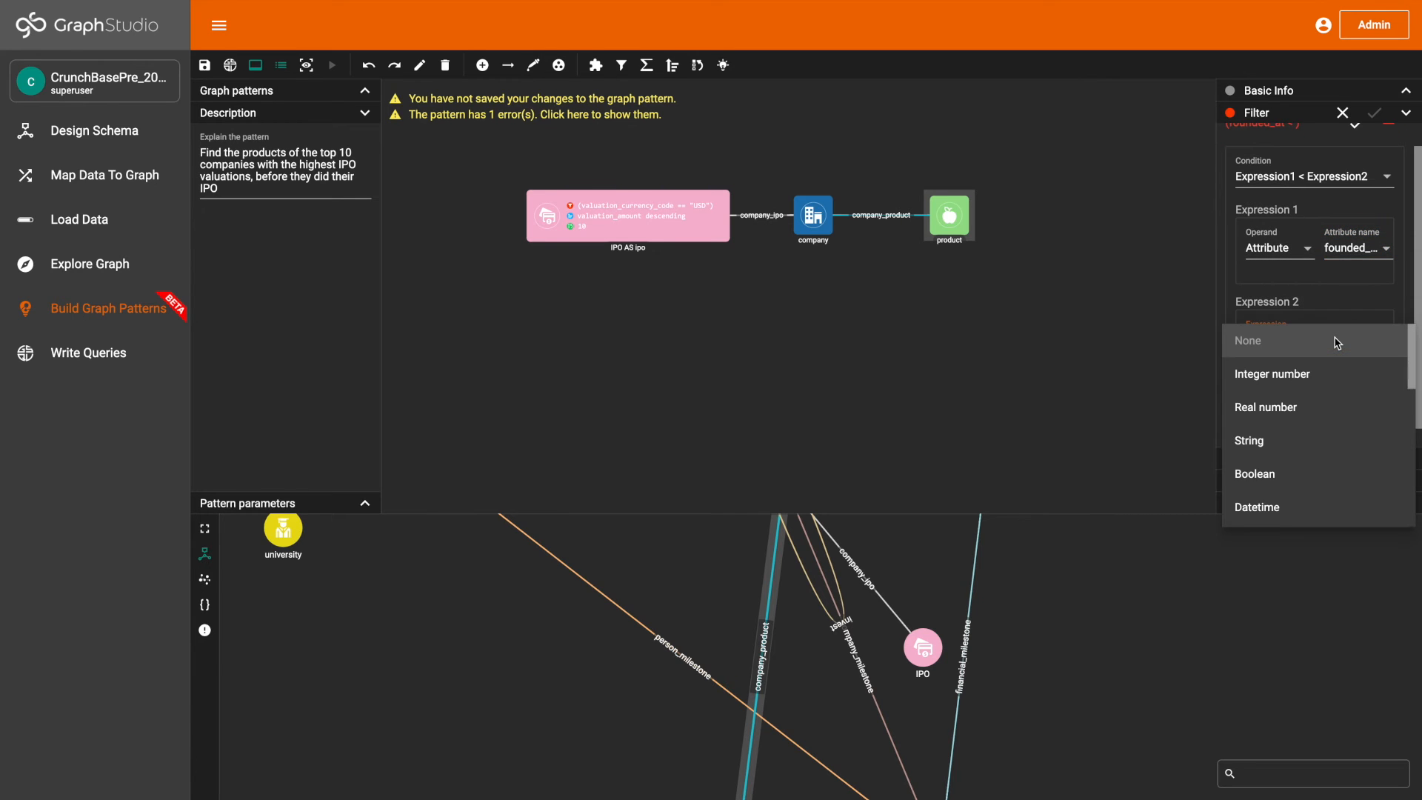
{"action": "scroll", "coordinate": [1326, 441], "scroll_direction": "down", "scroll_amount": 1}
{"action": "scroll", "coordinate": [1325, 441], "scroll_direction": "down", "scroll_amount": 8}
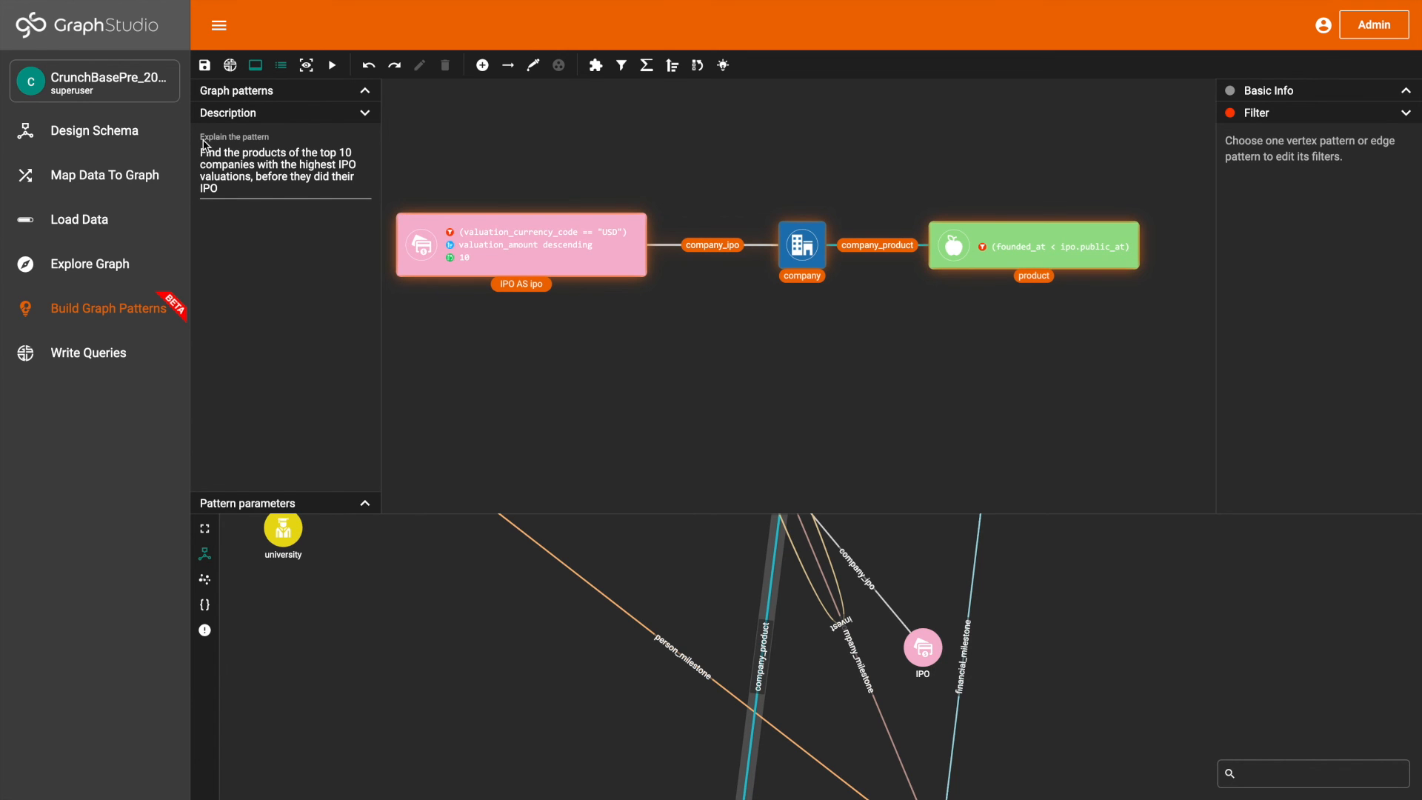
Run the graph pattern and inspect the attributes of a company vertex and a product vertex in the result graph.
{"action": "left_click", "coordinate": [332, 66]}
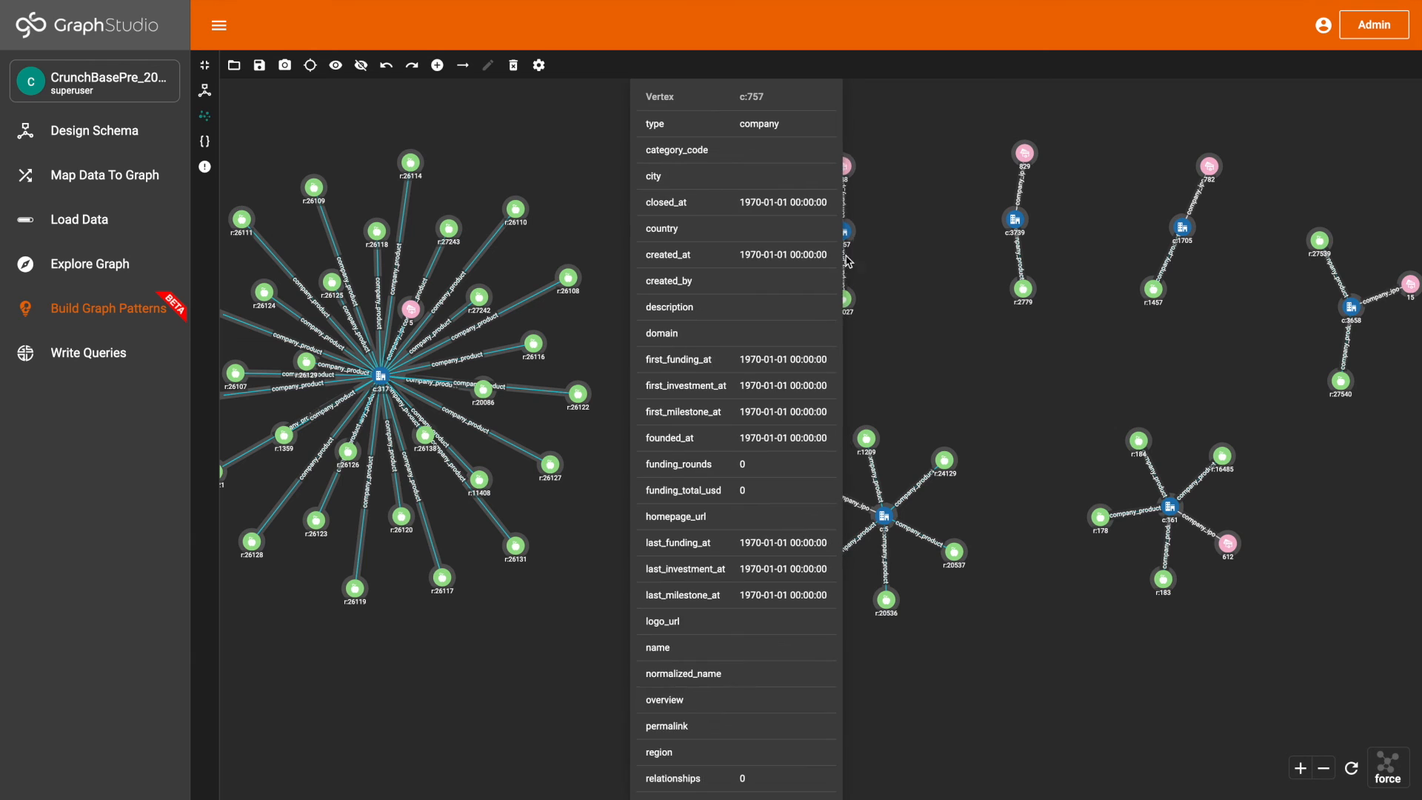
{"action": "mouse_move", "coordinate": [847, 299]}
{"action": "mouse_move", "coordinate": [1026, 293]}
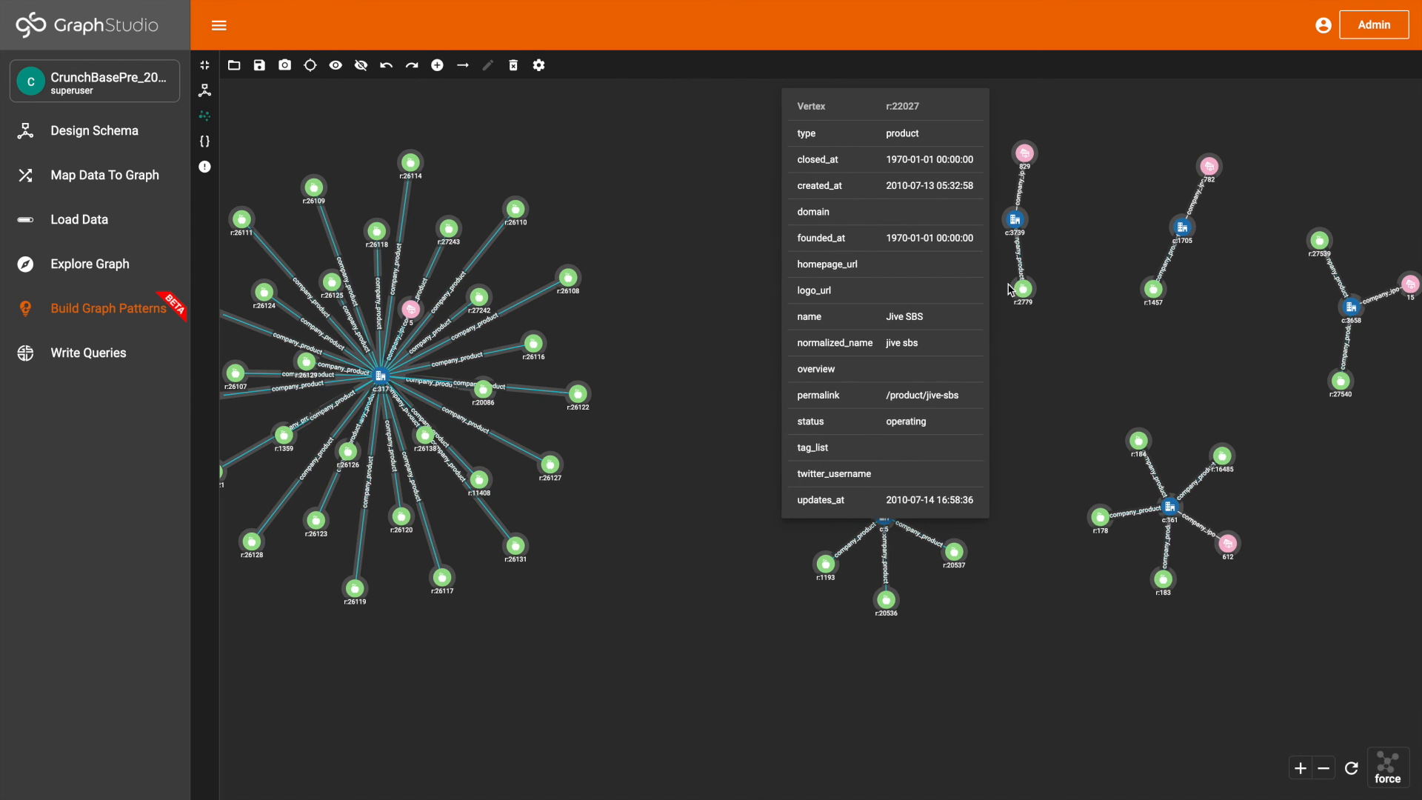